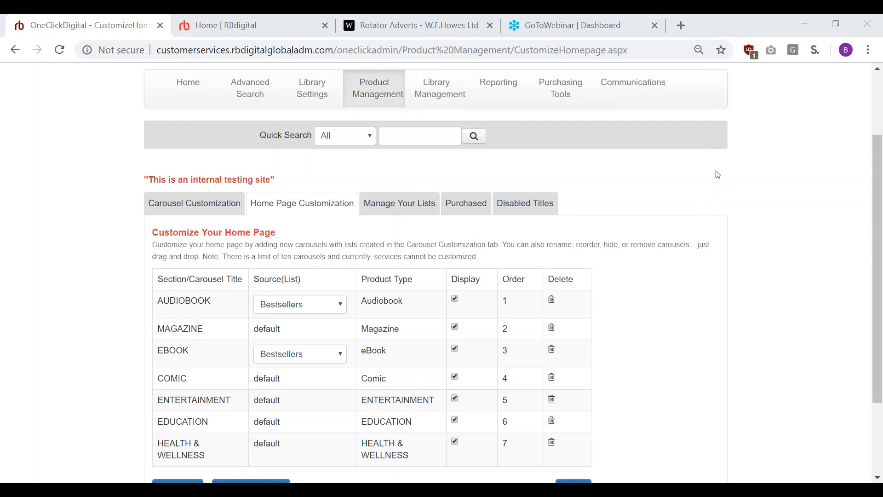
- Open the library's Profile page within the Library Settings
scroll(716, 175, up, 2)
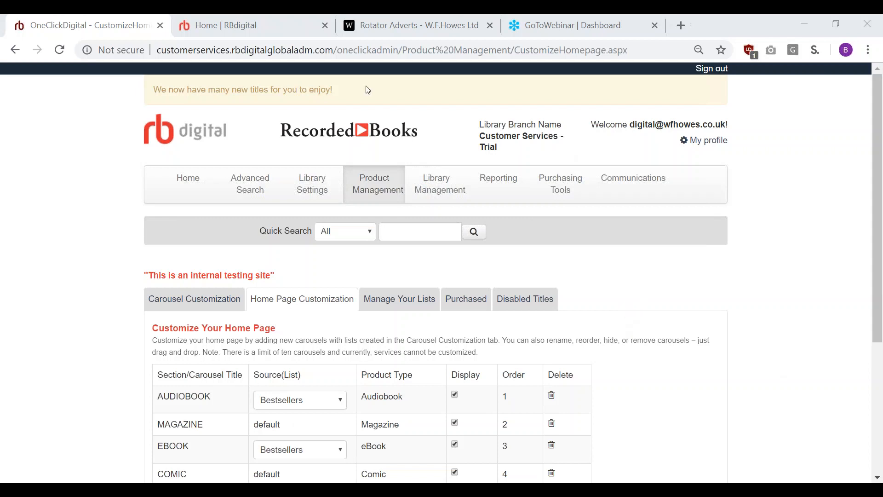
click(317, 189)
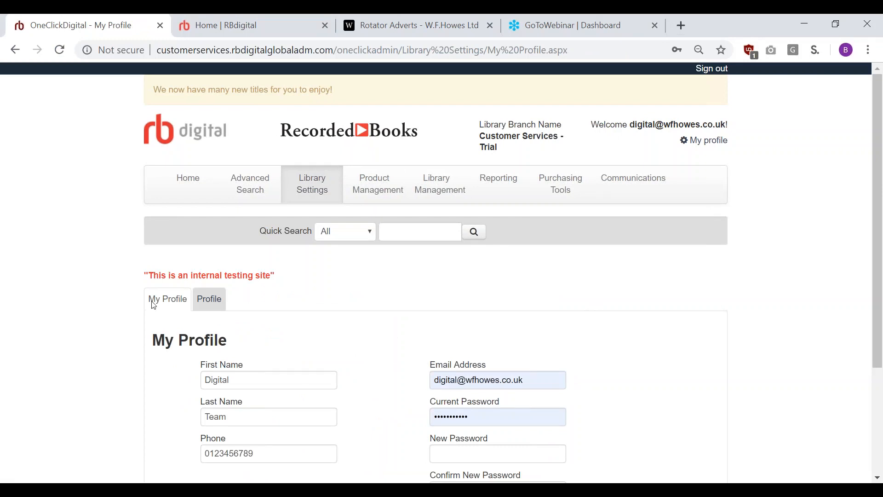
click(213, 304)
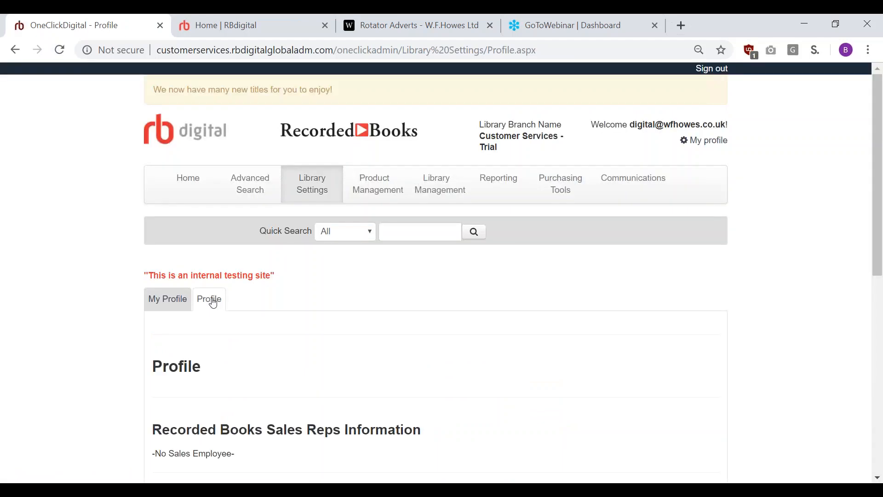
scroll(355, 305, down, 3)
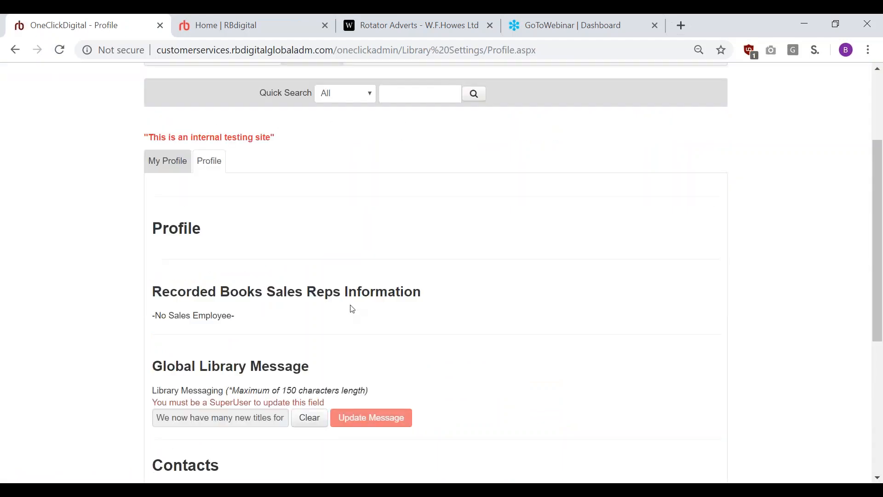
scroll(352, 309, down, 6)
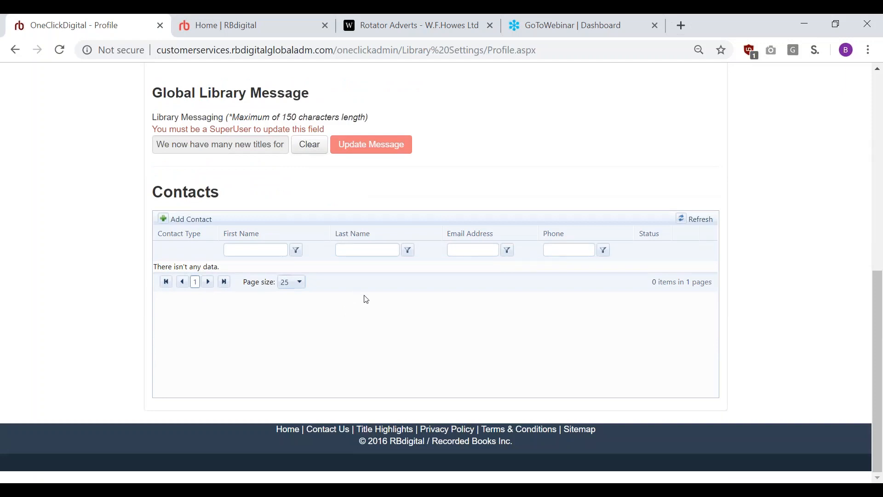
- Review the Library Message field in the profile and check where the message is displayed on the public RBdigital home page
scroll(371, 313, up, 2)
scroll(372, 316, down, 2)
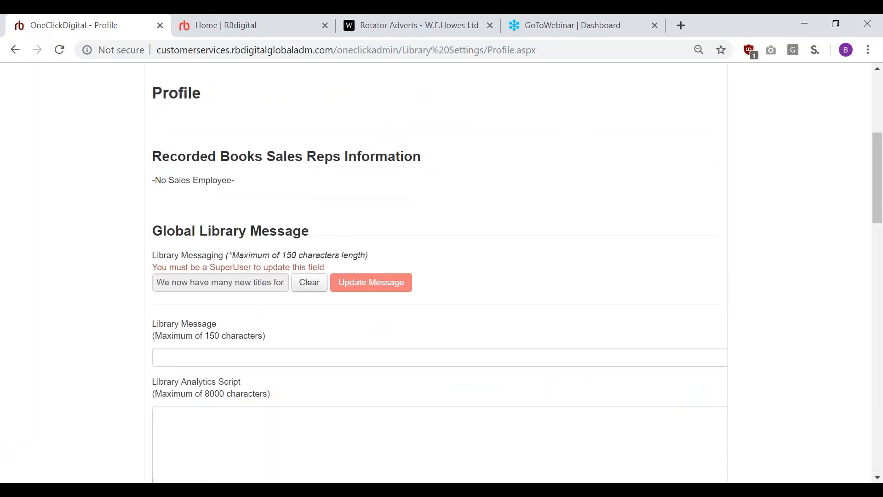
scroll(439, 276, down, 3)
scroll(375, 326, down, 3)
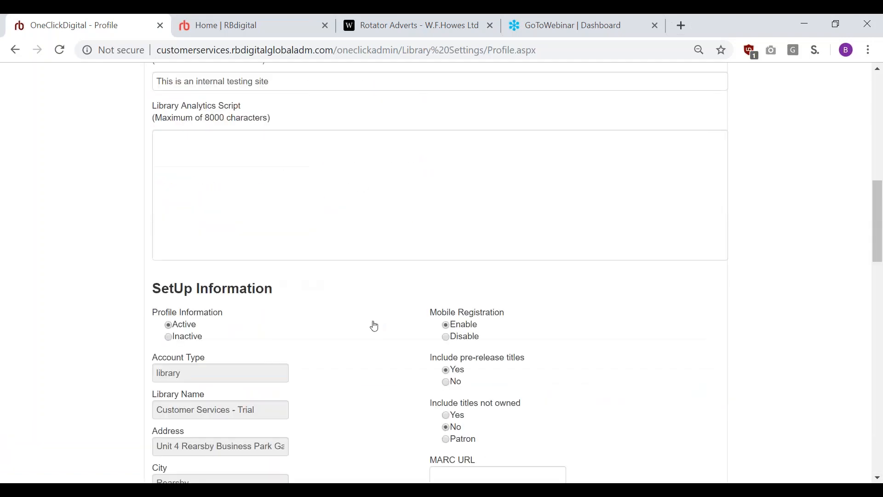
scroll(391, 303, up, 4)
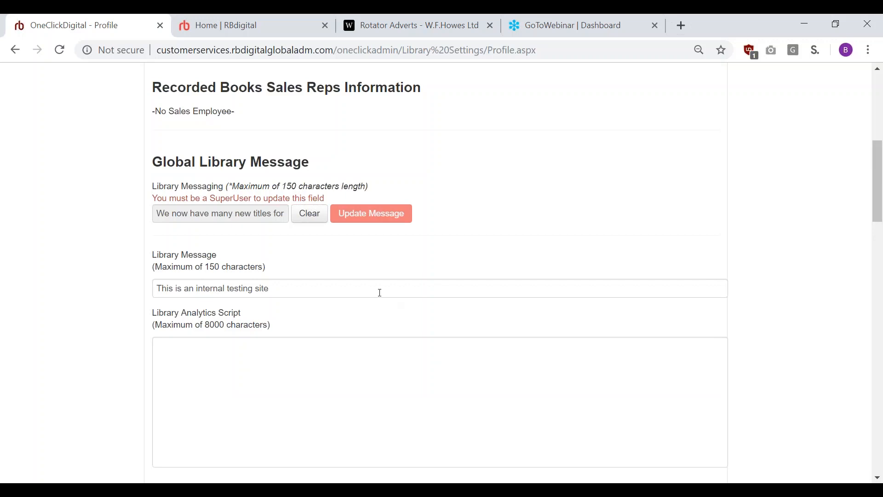
click(249, 26)
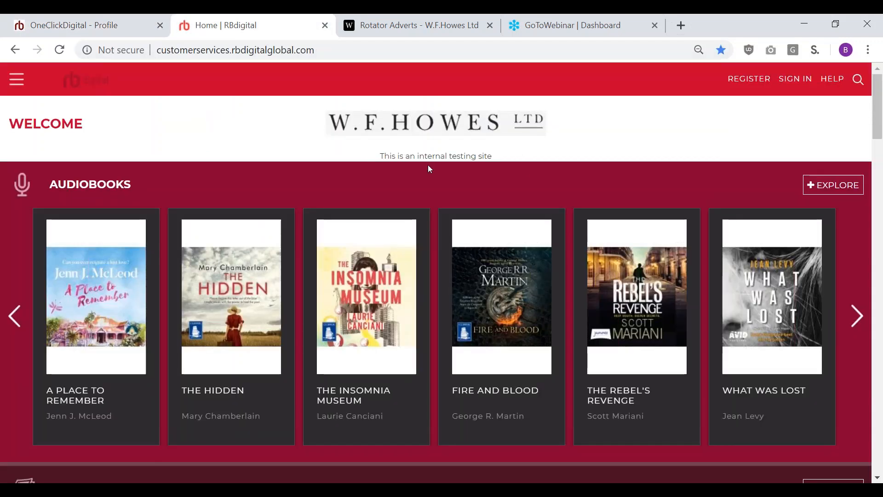
- Locate the Library Color Theme setting in the admin profile and check the current theme on the public home page
click(34, 26)
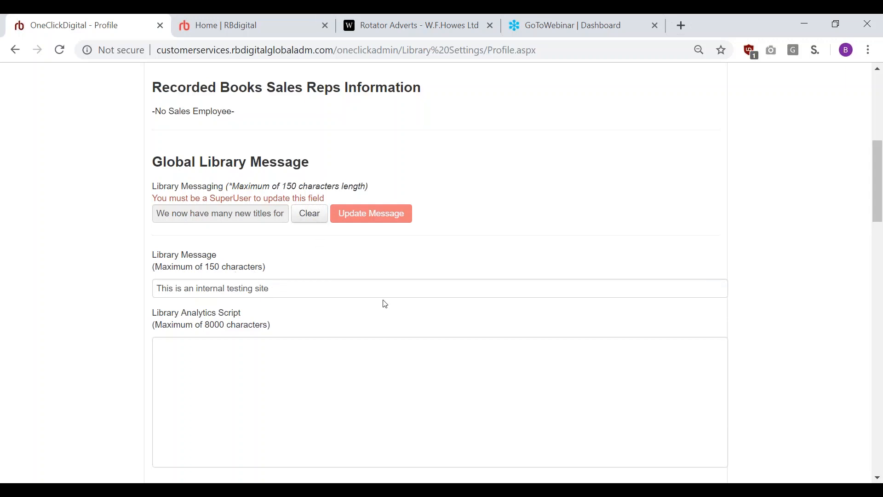
scroll(383, 299, down, 1)
scroll(382, 293, down, 2)
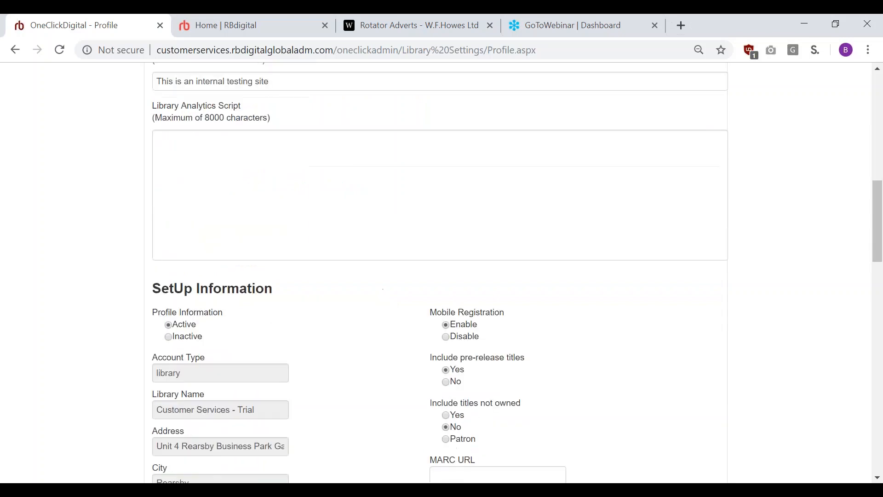
scroll(384, 297, down, 1)
scroll(384, 297, down, 3)
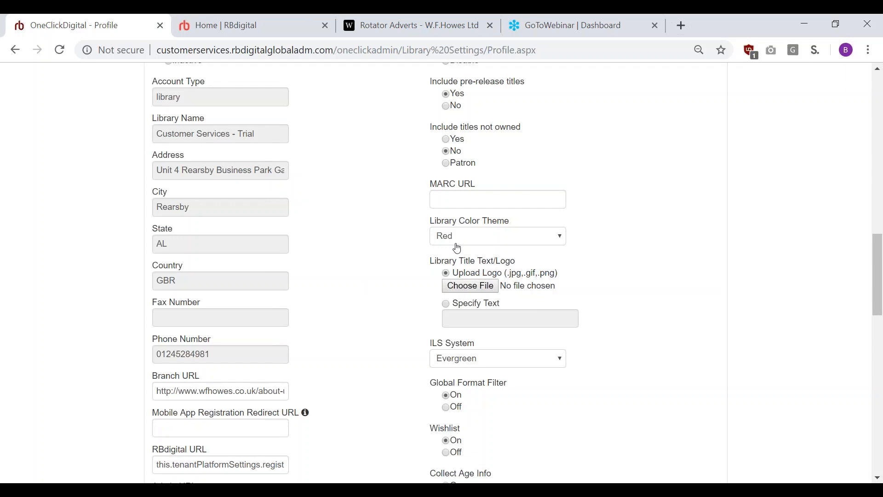
click(279, 25)
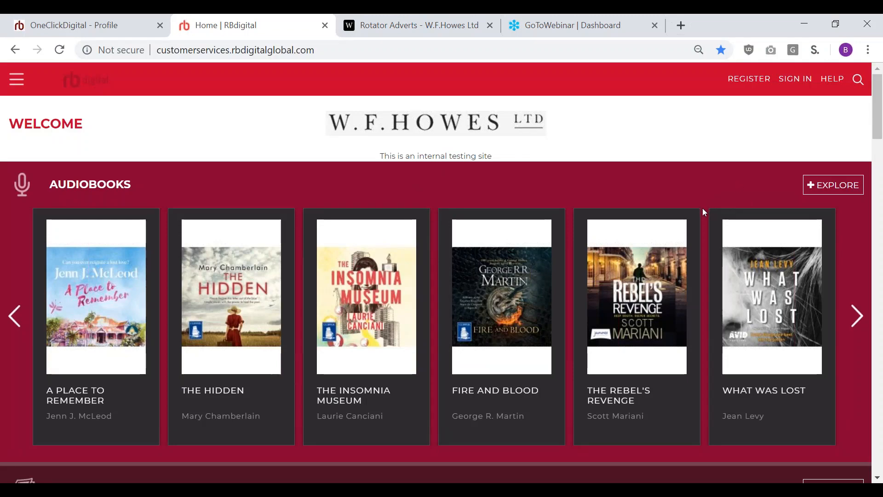
scroll(701, 207, down, 3)
scroll(368, 138, up, 3)
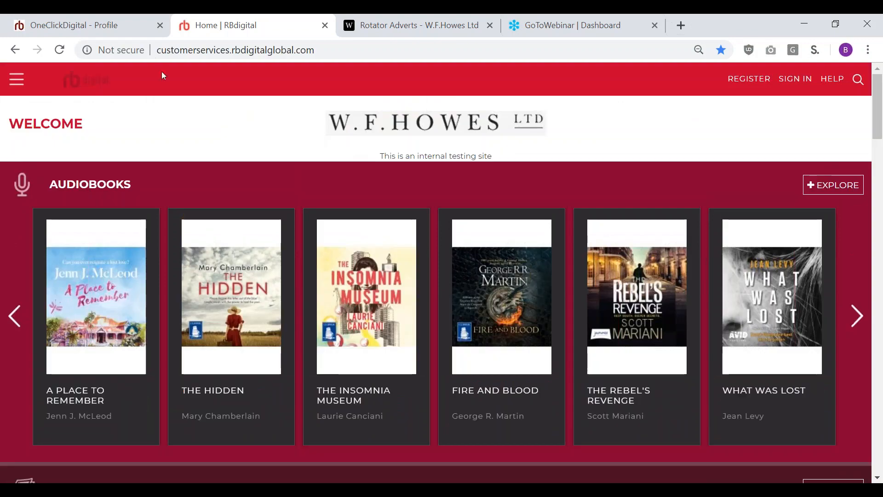
- Set the Library Color Theme to Black in the admin profile and save the library profile
click(83, 30)
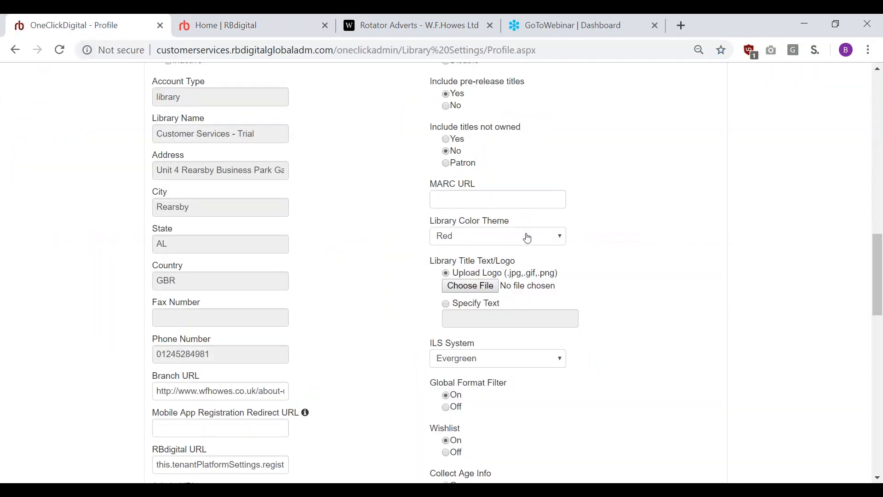
click(483, 240)
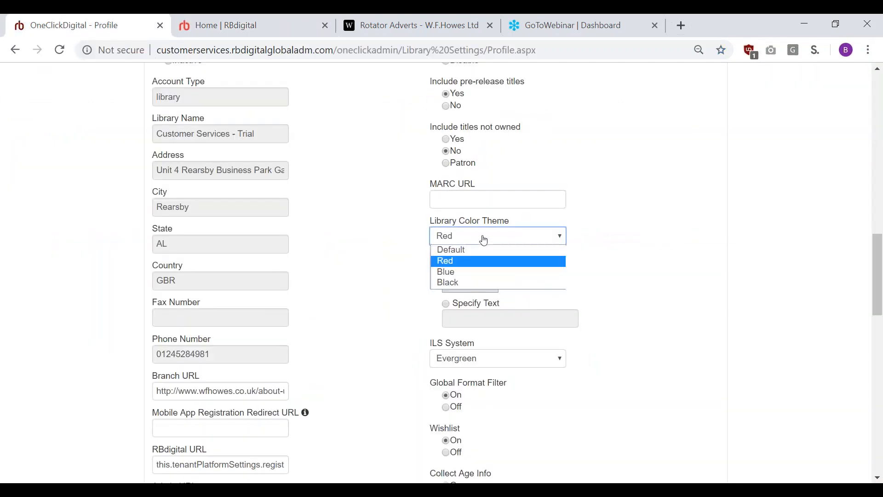
click(476, 285)
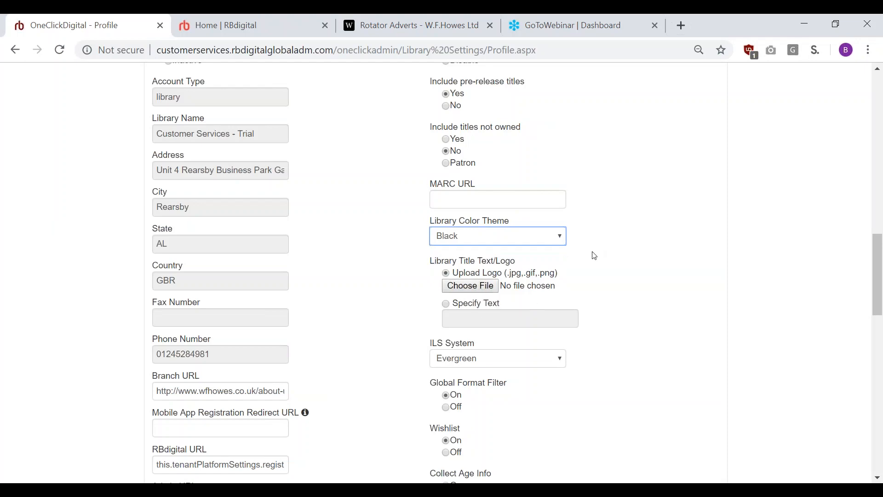
scroll(595, 255, down, 12)
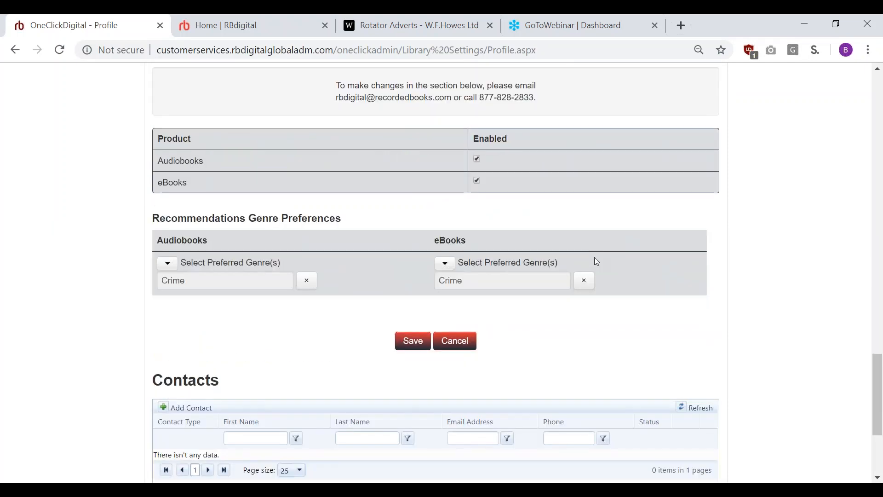
click(414, 341)
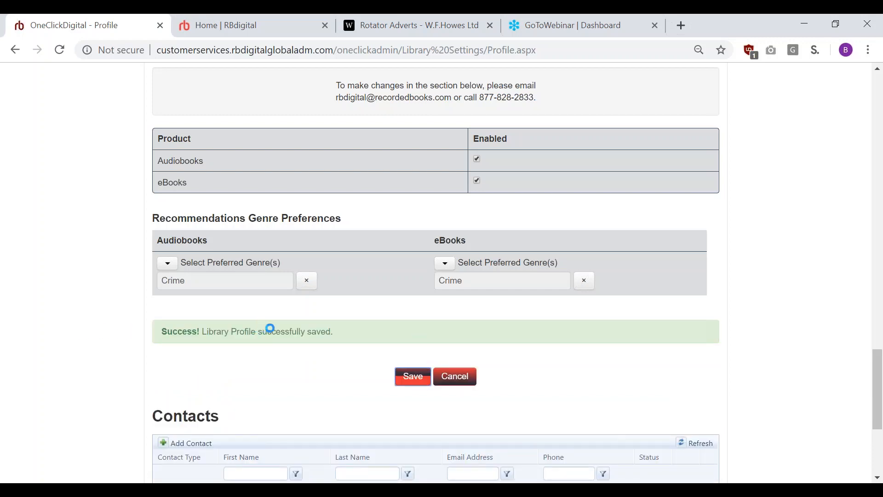
- Reload the public RBdigital home page and check the color theme across its carousels
click(237, 32)
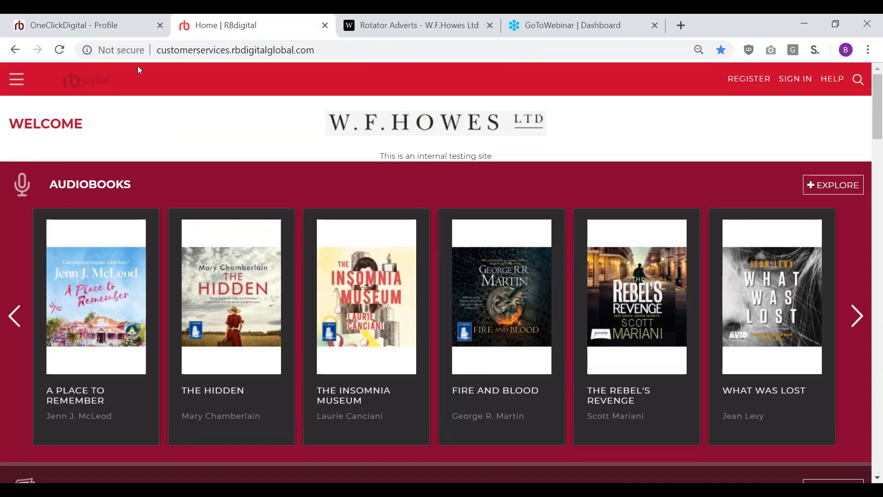
click(57, 51)
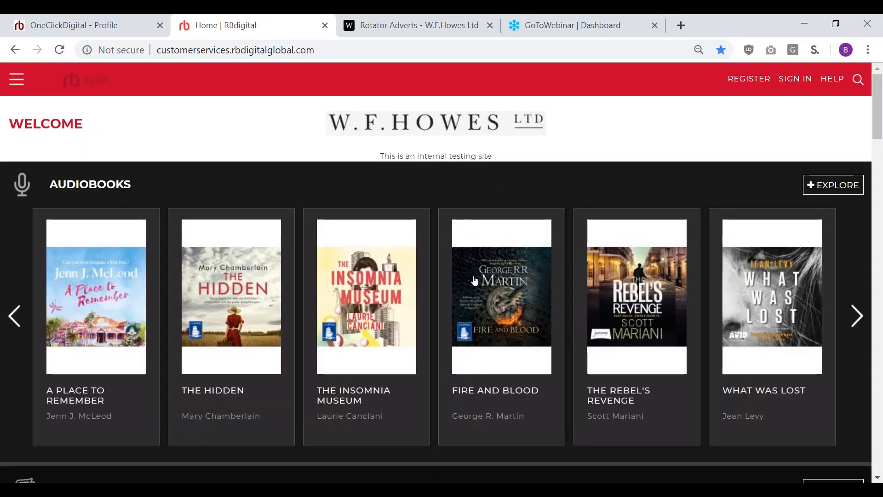
scroll(481, 282, down, 6)
scroll(488, 284, down, 13)
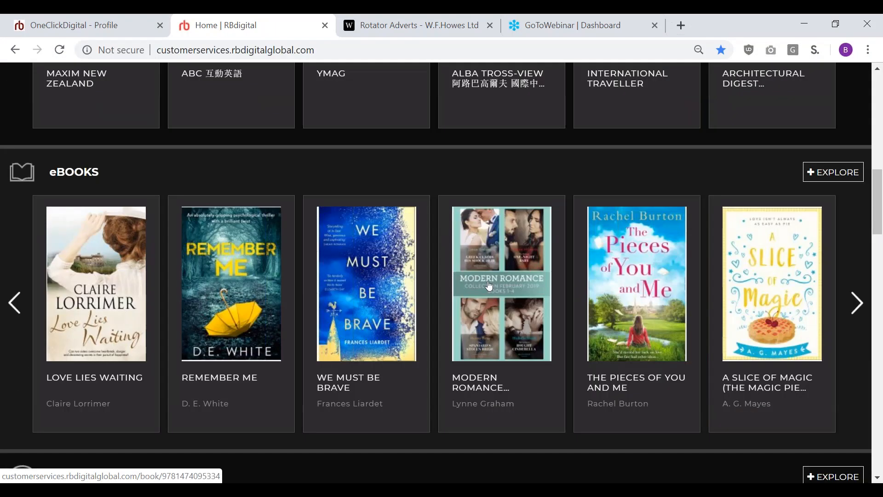
scroll(491, 270, down, 2)
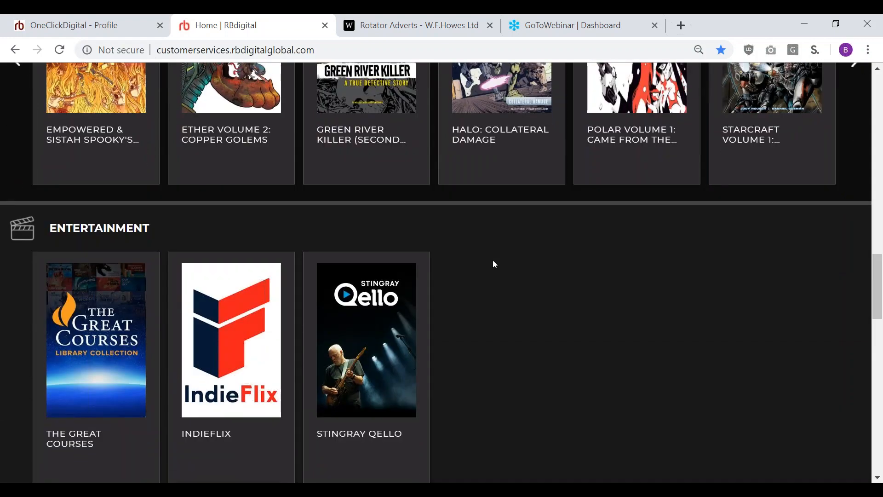
scroll(512, 271, up, 14)
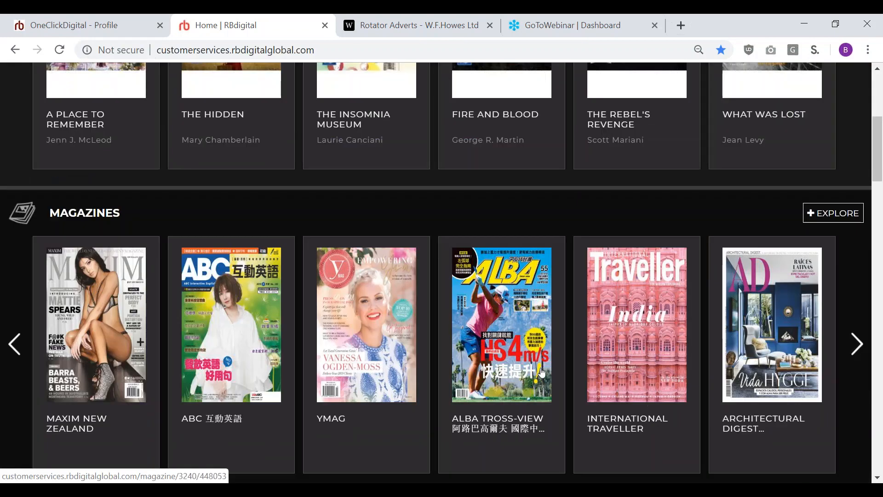
scroll(522, 296, up, 6)
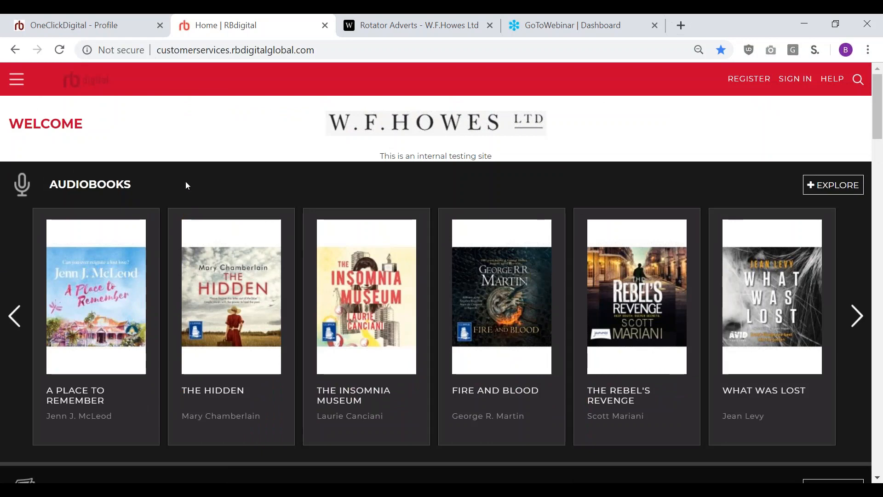
- Examine the Library Title Text/Logo options in the admin profile and compare them with the public home page header
click(71, 26)
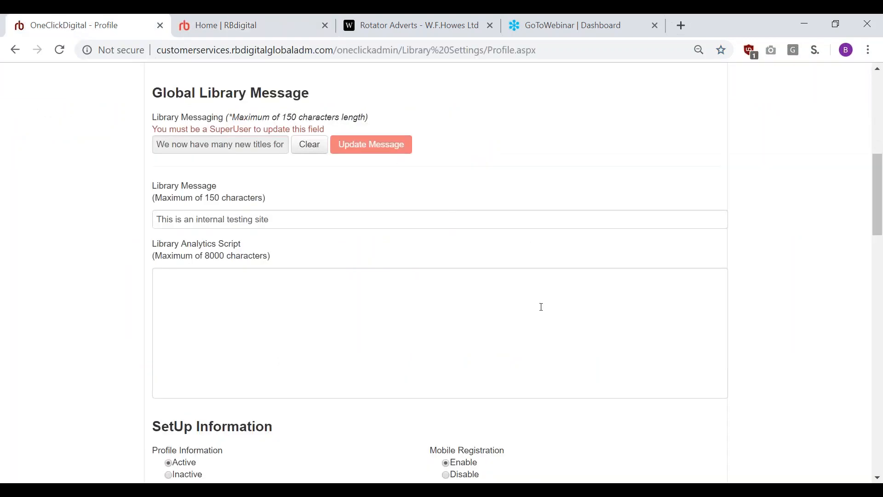
scroll(532, 282, down, 5)
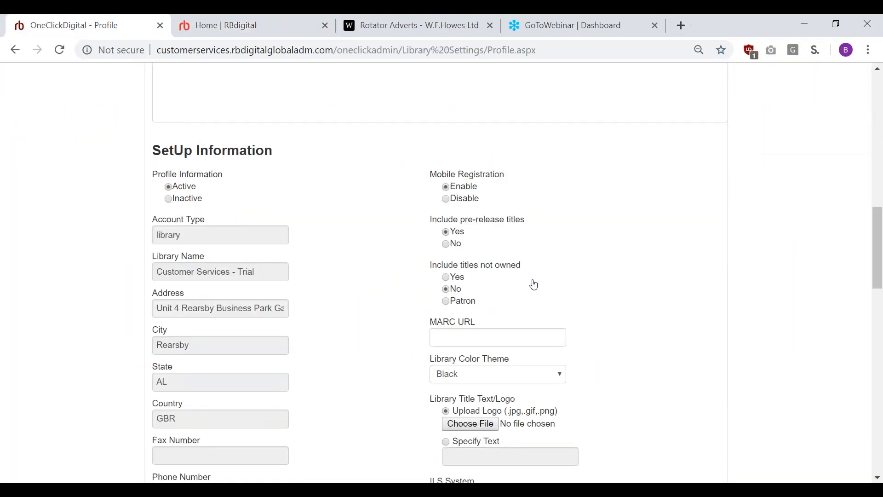
scroll(538, 290, down, 3)
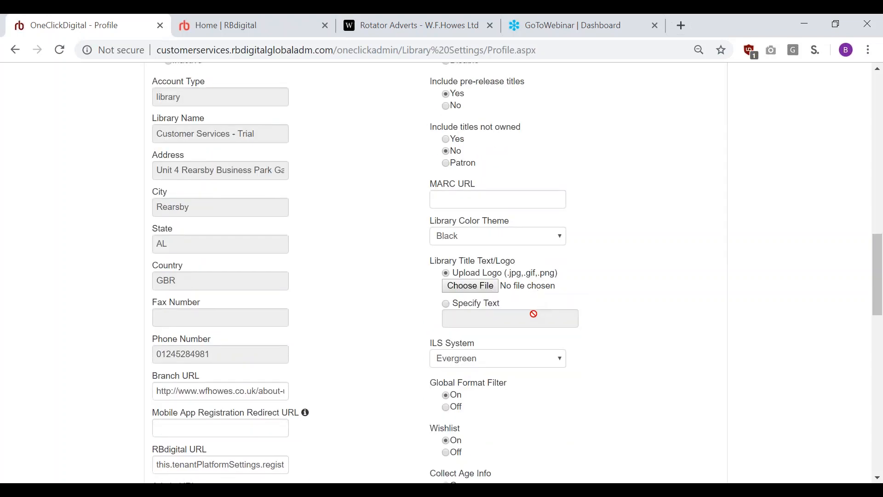
scroll(547, 303, down, 2)
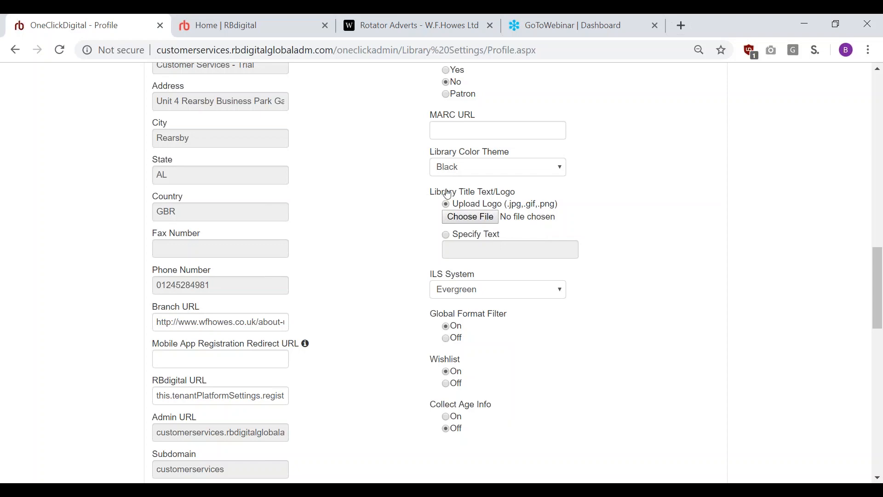
scroll(479, 117, up, 20)
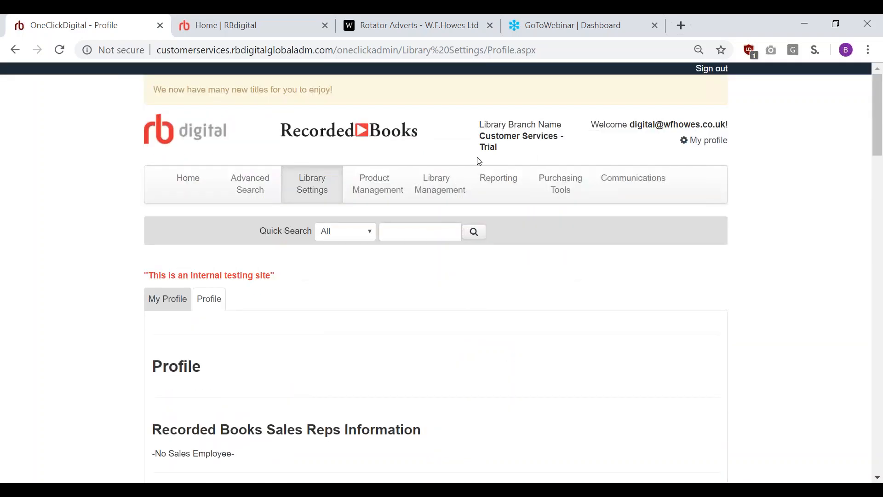
click(194, 32)
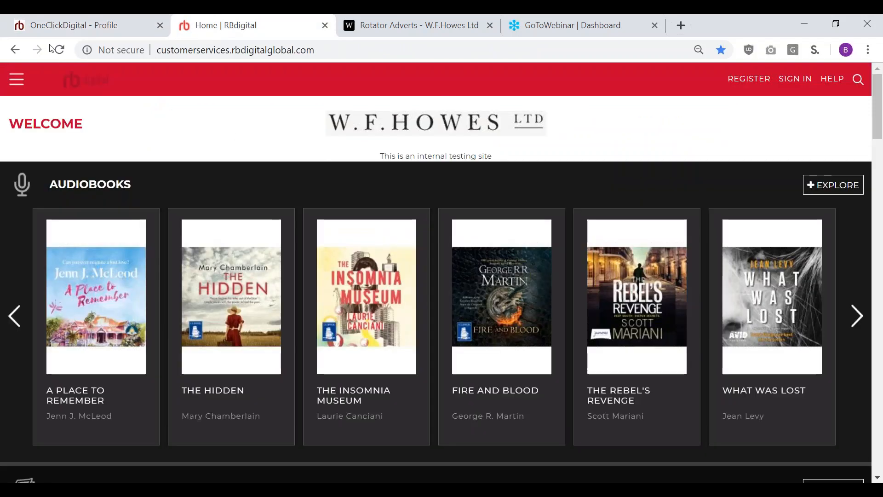
- Review the remaining admin profile settings down to the Contacts section, and go back to the public home page
click(76, 23)
scroll(678, 322, down, 20)
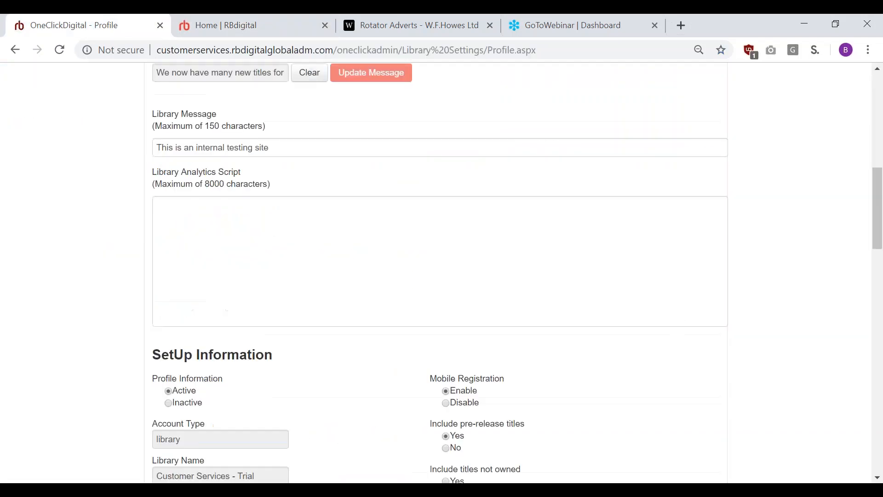
scroll(675, 326, down, 5)
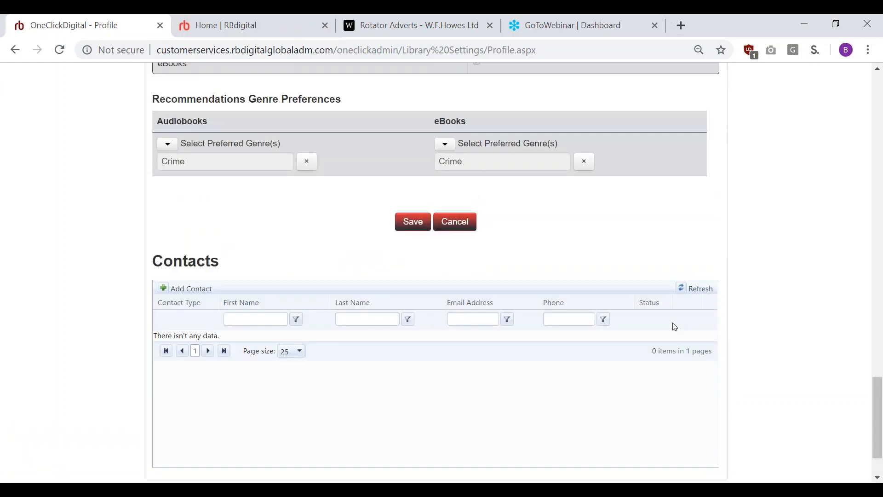
scroll(674, 329, up, 13)
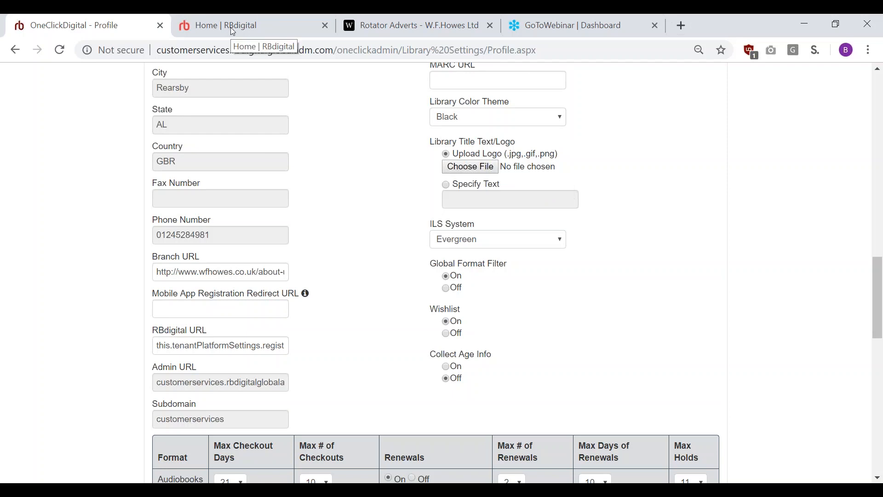
click(250, 23)
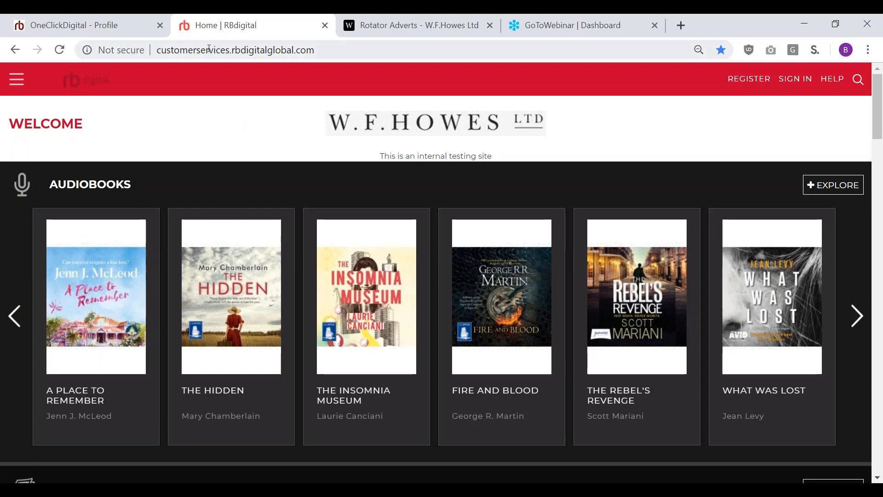
- Return to the library admin site and open the Product Management section with its Carousel Customization page
click(106, 29)
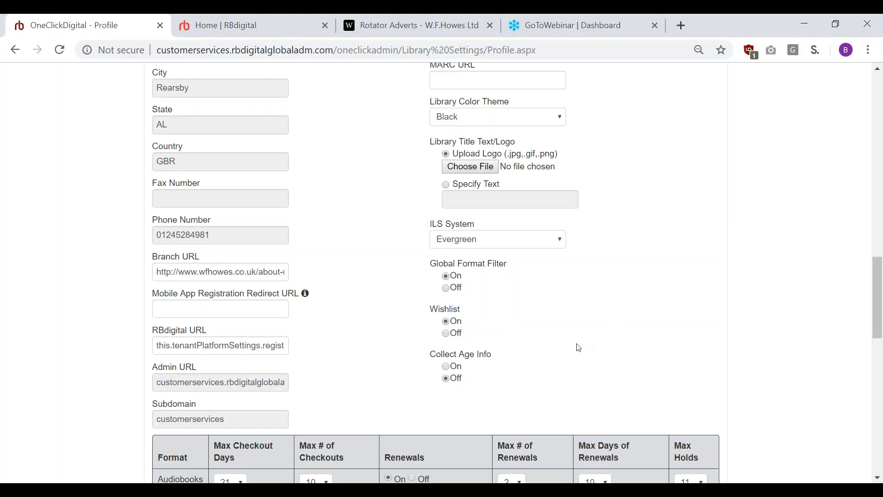
scroll(230, 415, up, 5)
scroll(230, 415, up, 12)
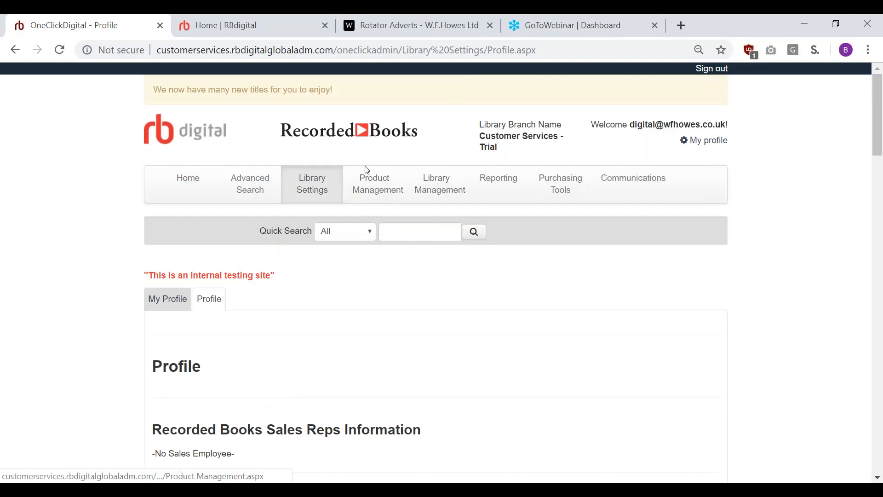
click(378, 190)
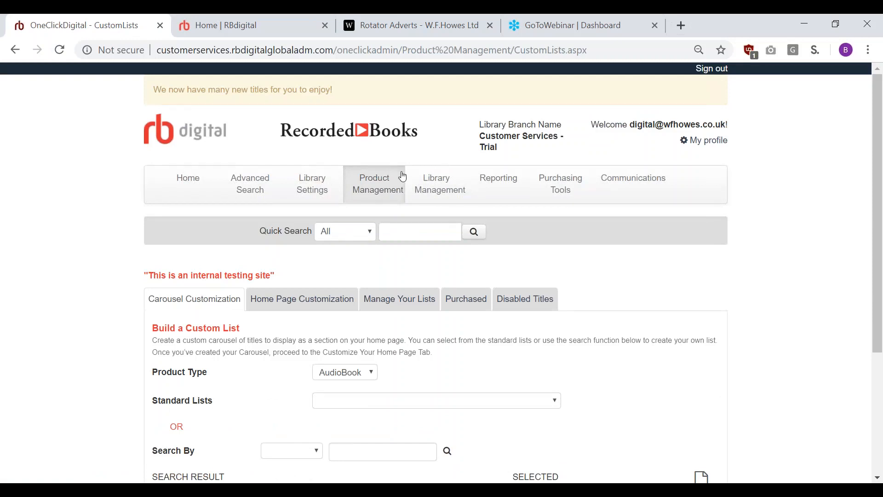
- Browse through the titles of the Audiobooks carousel on the public RBdigital home page
click(219, 19)
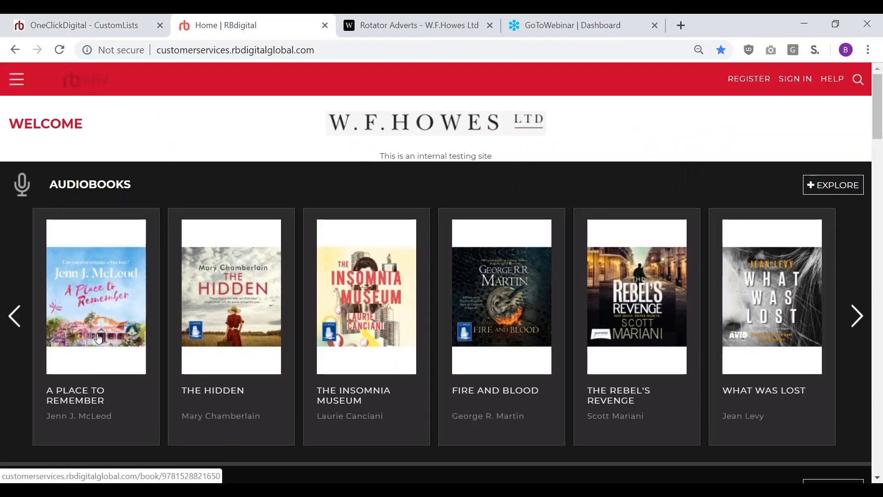
click(857, 317)
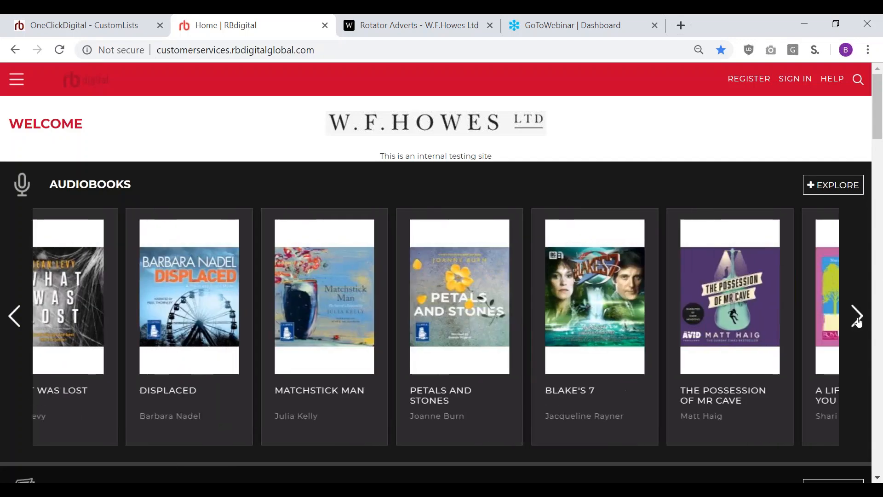
click(857, 317)
click(858, 317)
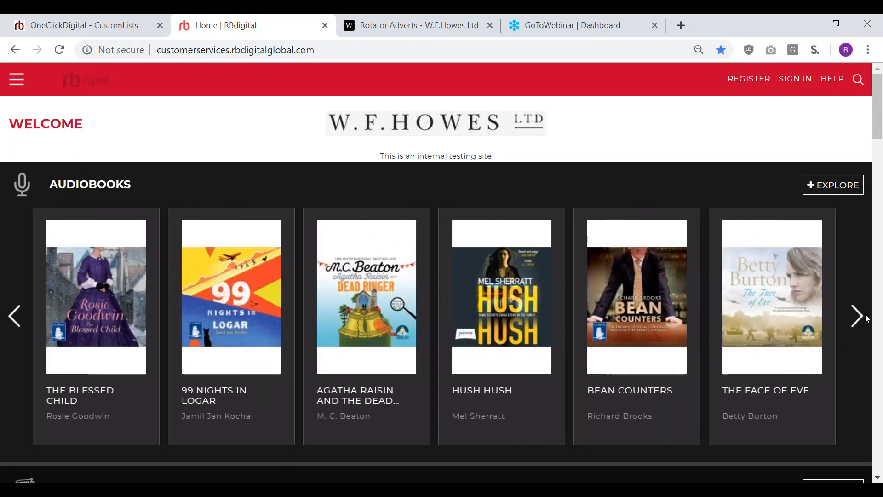
click(857, 317)
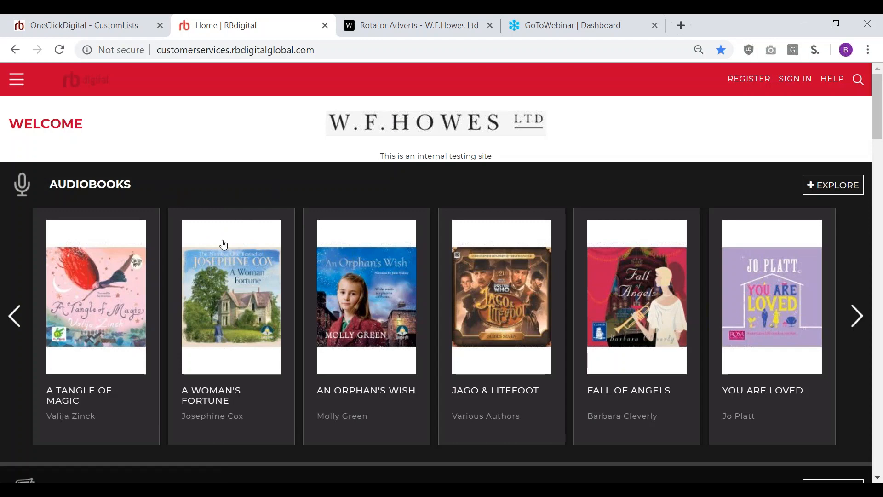
- Go back to the admin's Build a Custom List form and review the available Standard Lists options without choosing one
click(120, 25)
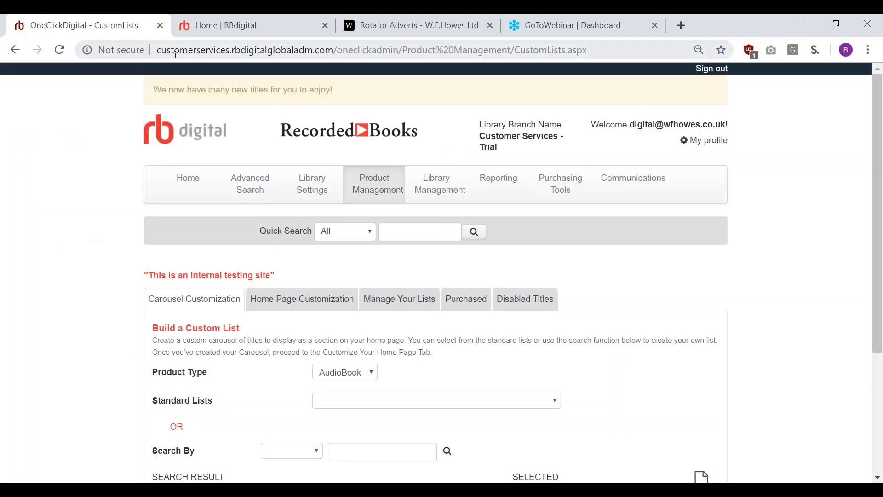
scroll(535, 321, down, 3)
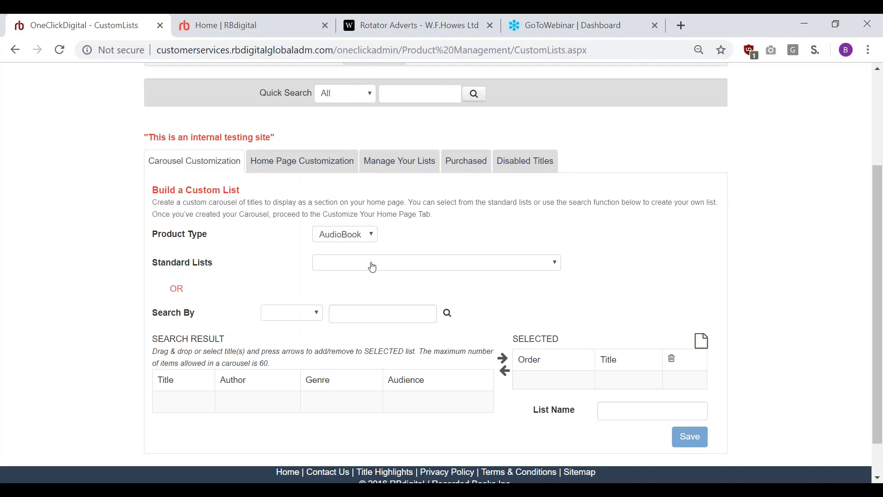
click(495, 271)
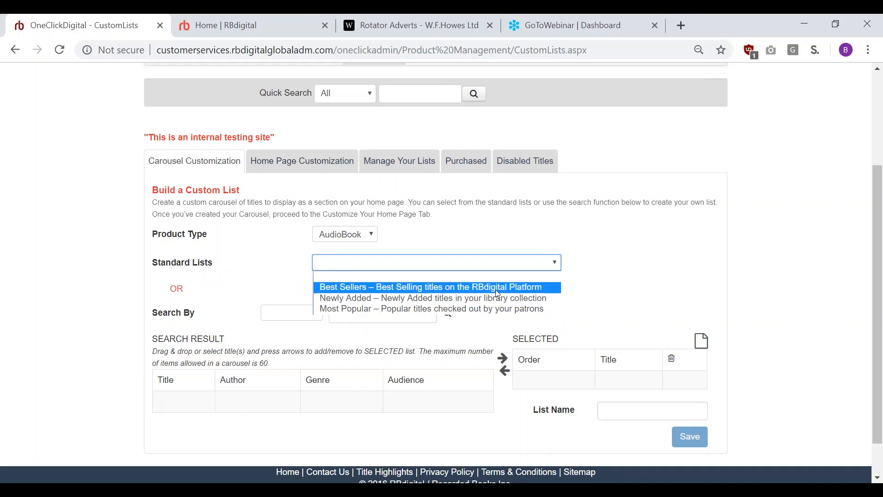
click(727, 276)
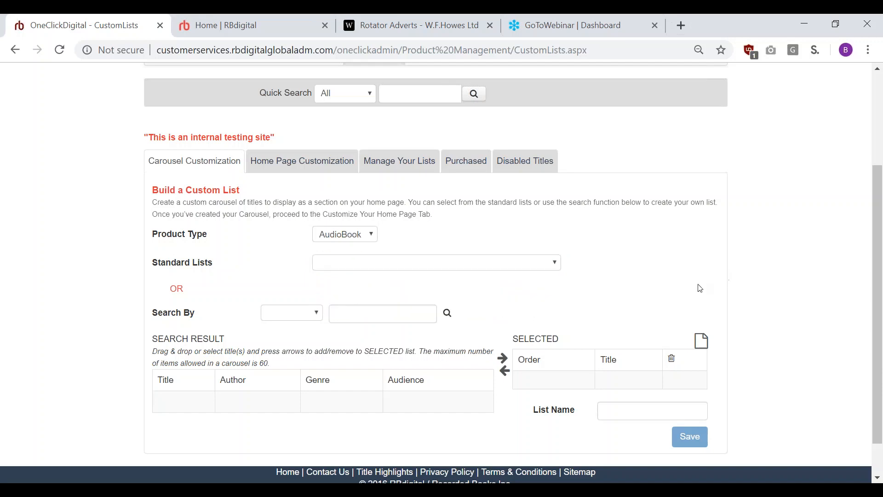
- Search audiobooks by ALL for "stress solution" and add The Stress Solution to the selected titles
click(291, 322)
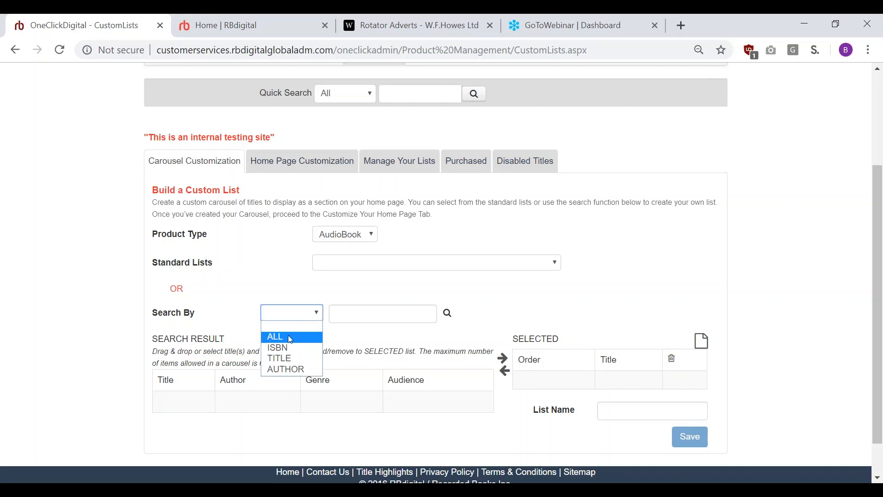
click(290, 339)
click(360, 312)
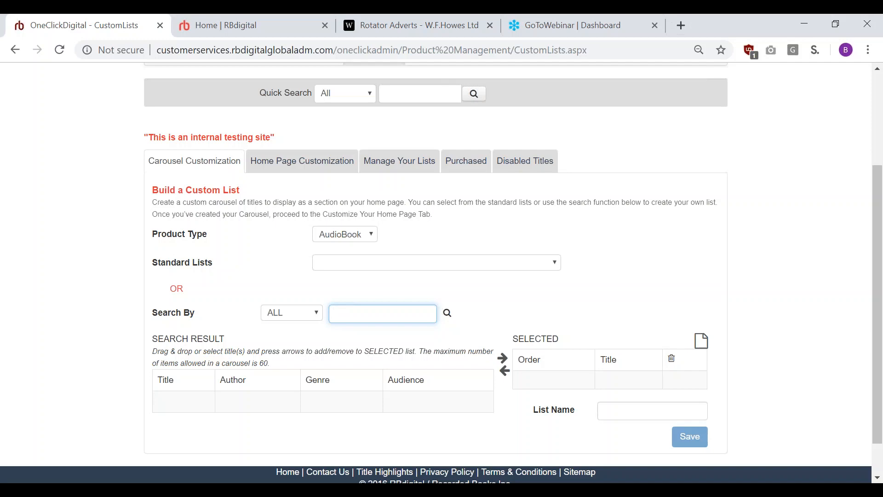
text(stress solution)
click(447, 313)
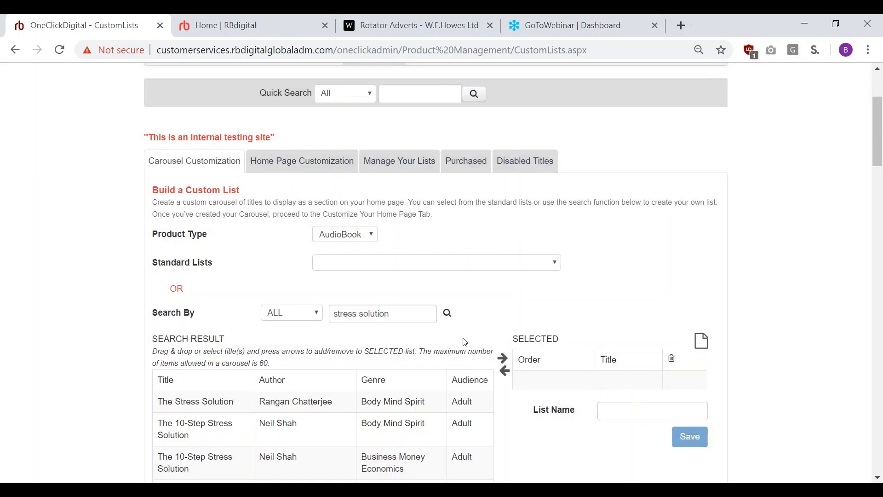
click(419, 404)
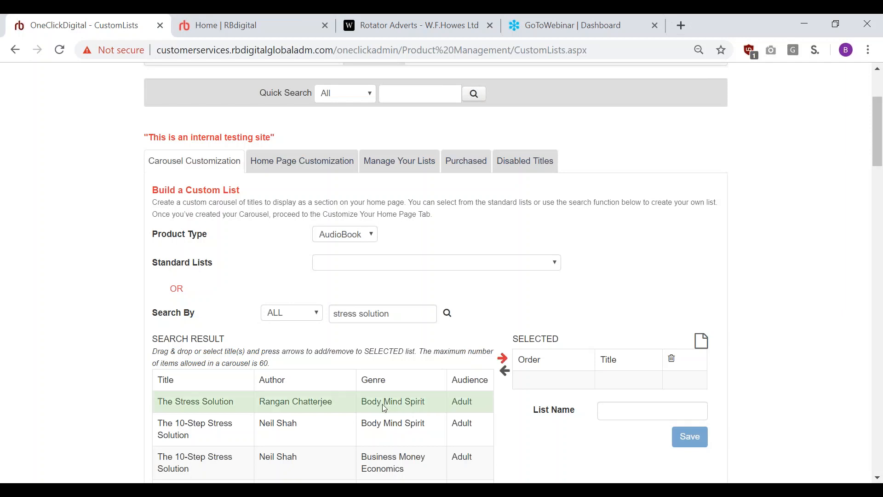
click(505, 361)
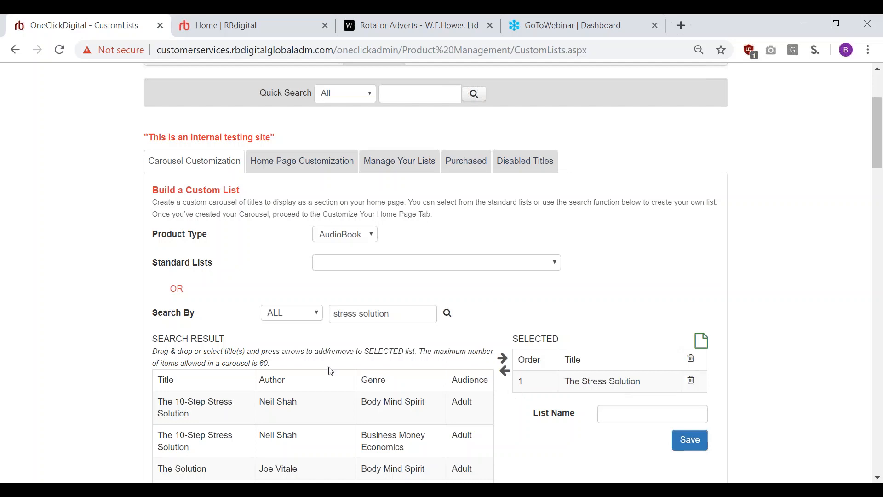
- Search for "happiness" and add the Body Mind Spirit title Happiness to the selected titles
scroll(326, 370, down, 1)
drag(401, 244, 332, 238)
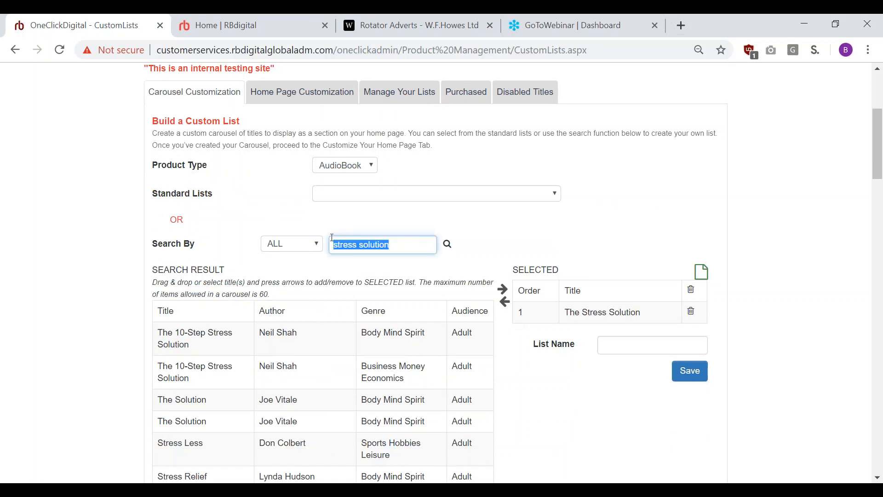
text(happiness)
click(446, 244)
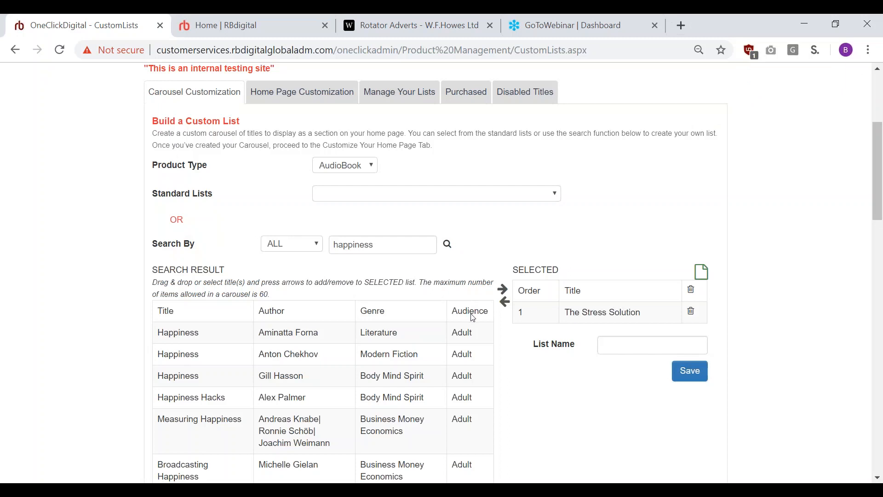
click(289, 381)
click(503, 289)
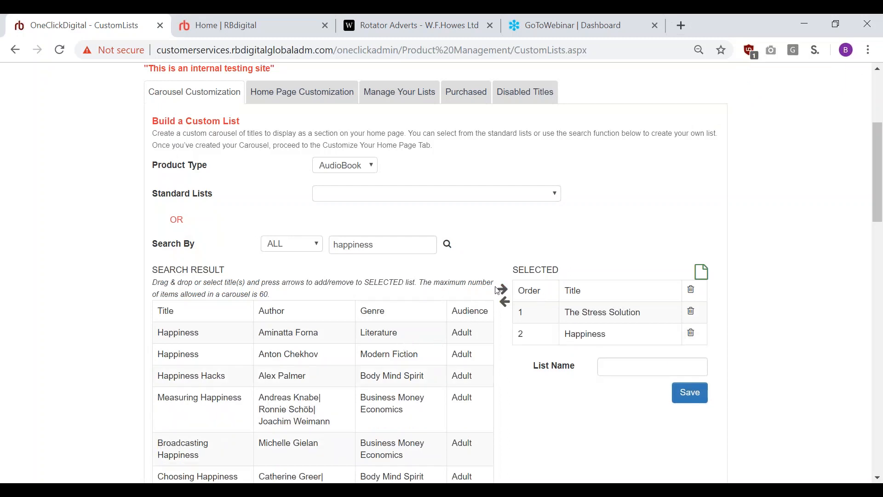
- Search for "shrinking" and add the first Shrinking Violets entry to the selected titles
double_click(380, 244)
text(shrinking)
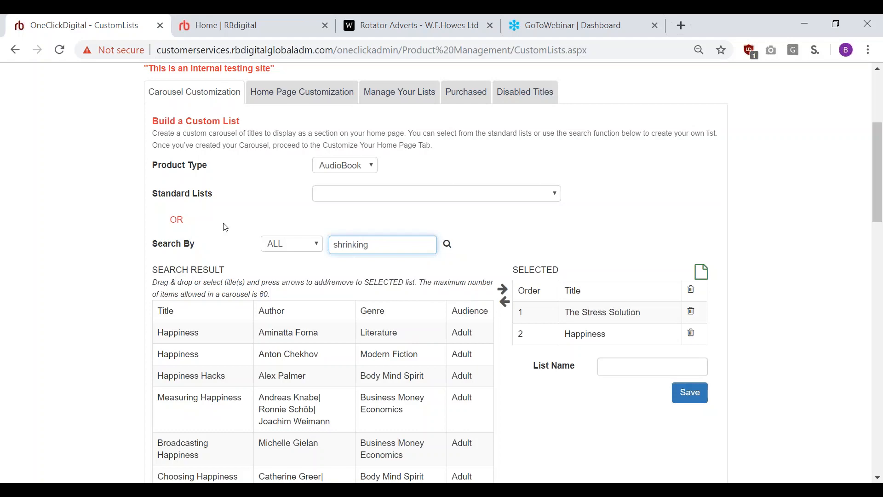
click(447, 245)
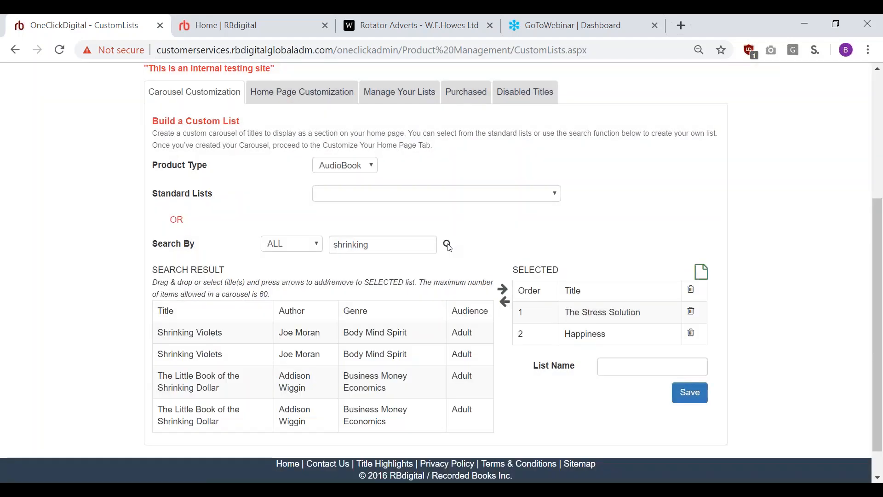
click(404, 334)
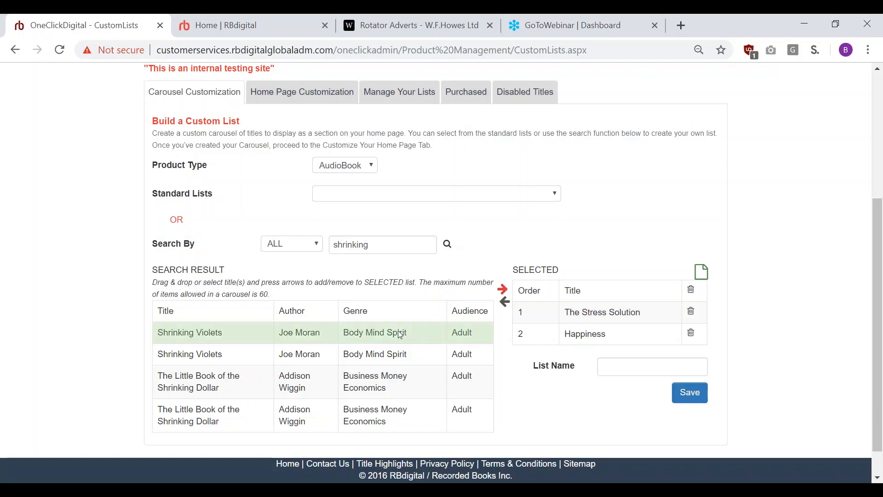
click(504, 291)
- Search for "cognitive beh" and add Cognitive Behavioral Therapy to the selected titles
double_click(385, 244)
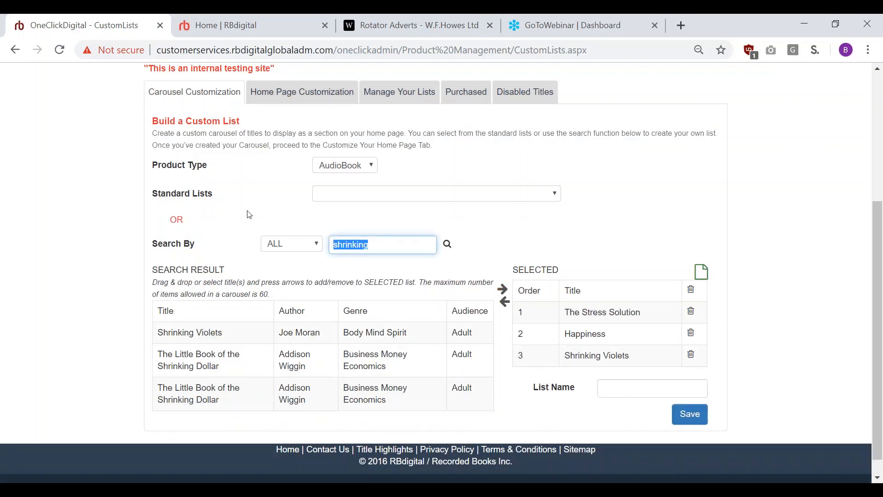
text(cognitive beh)
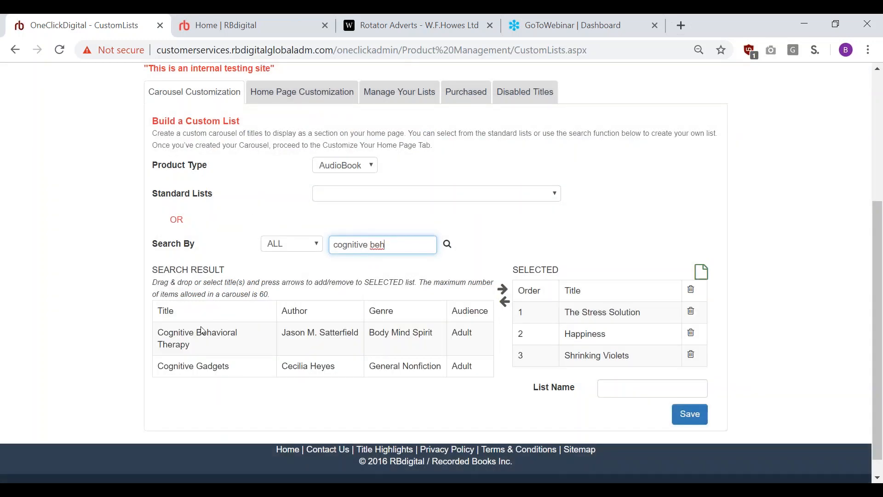
click(201, 327)
click(502, 288)
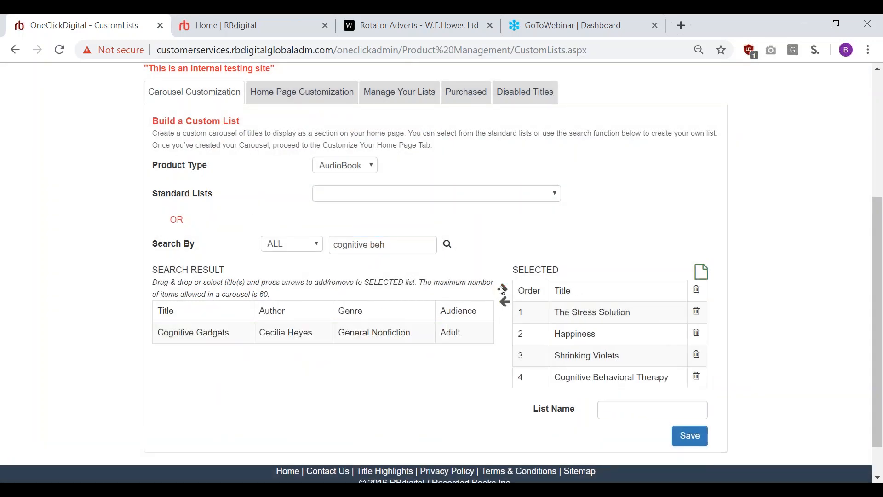
- Search for "positive thinking" and add the first Positive Thinking for Kids entry to the selected titles
triple_click(393, 247)
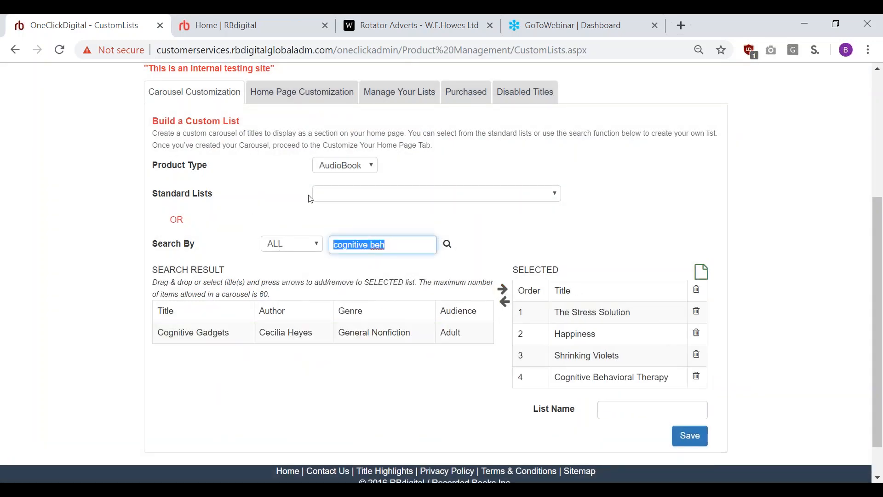
text(positiv)
key(BackSpace)
key(BackSpace)
key(BackSpace)
key(BackSpace)
text(sitive thinking)
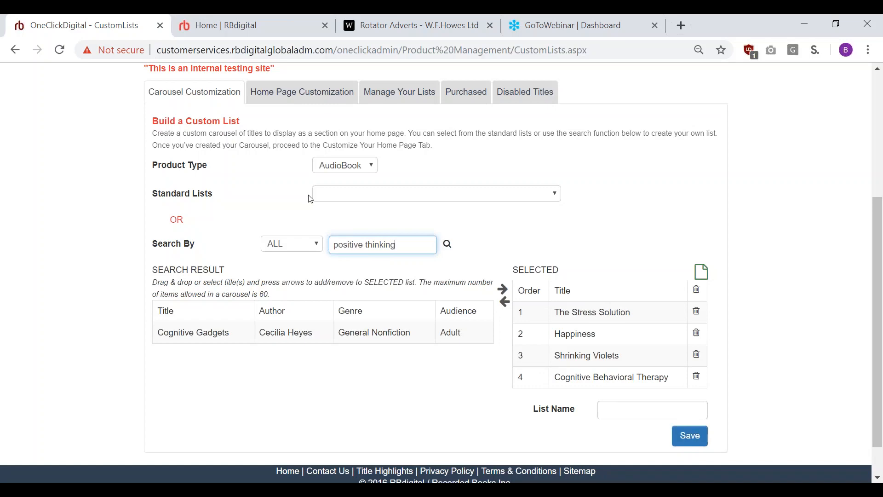
key(Return)
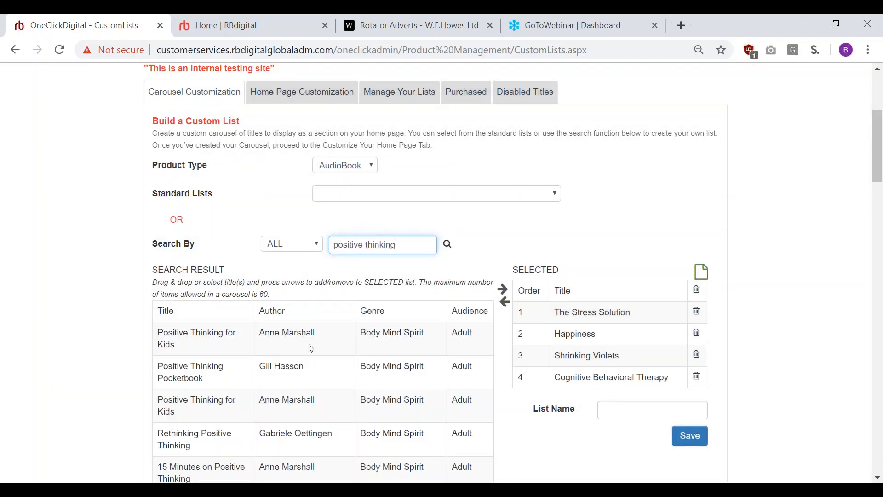
click(304, 339)
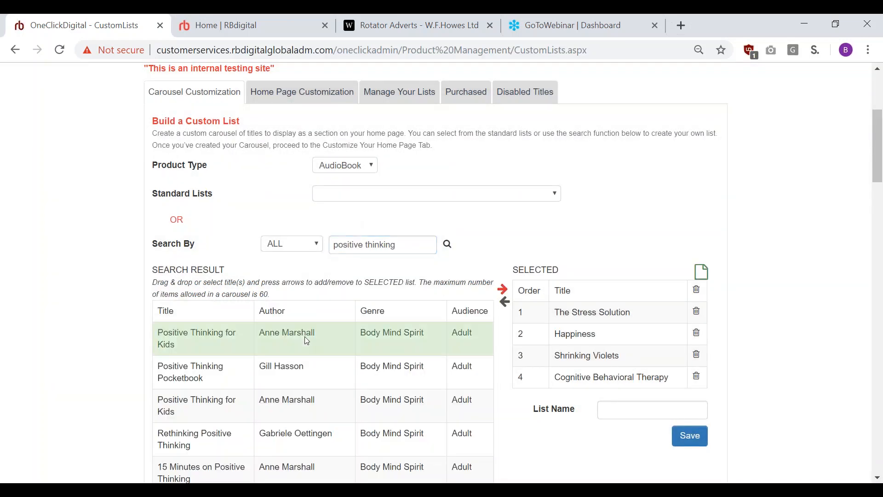
click(503, 289)
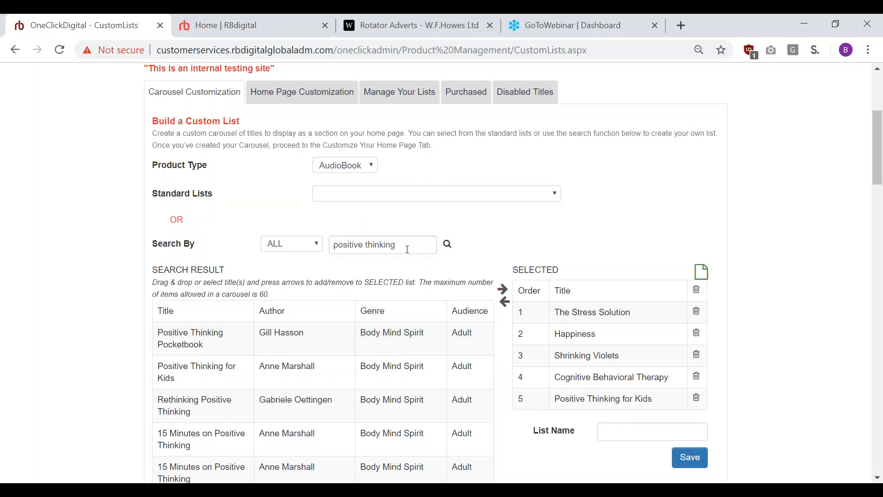
- Search for "chimp paradox" and add The Chimp Paradox to the selected titles
drag(408, 247, 274, 233)
text(chimp)
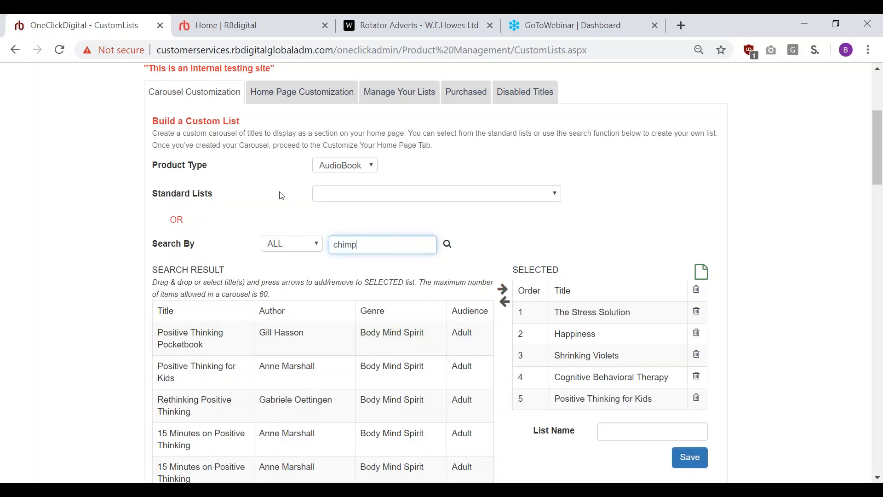
text( paradox)
click(447, 244)
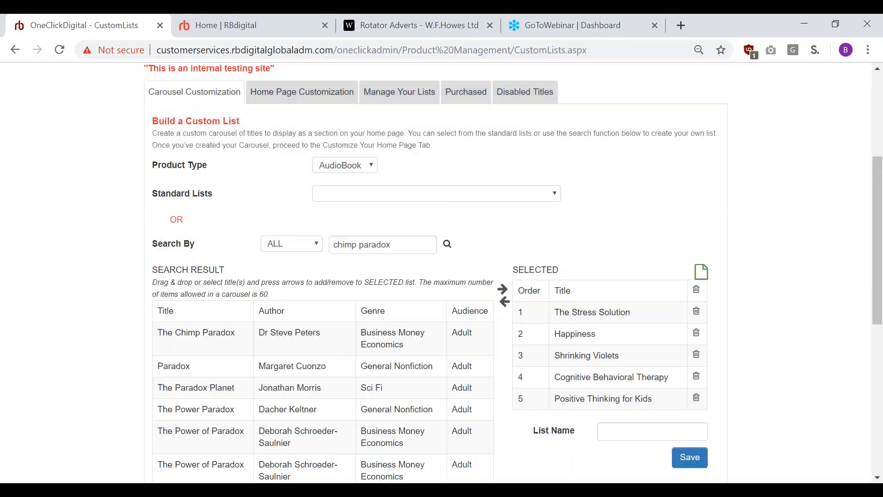
click(286, 335)
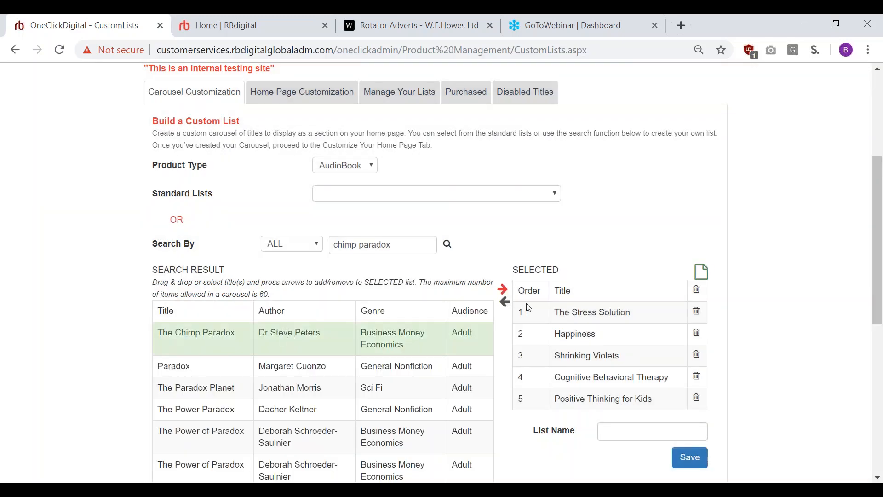
click(504, 289)
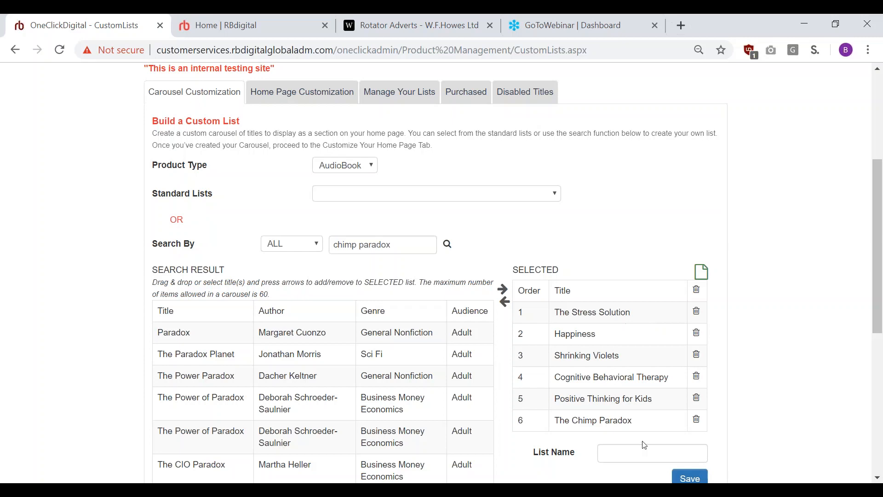
scroll(601, 260, down, 2)
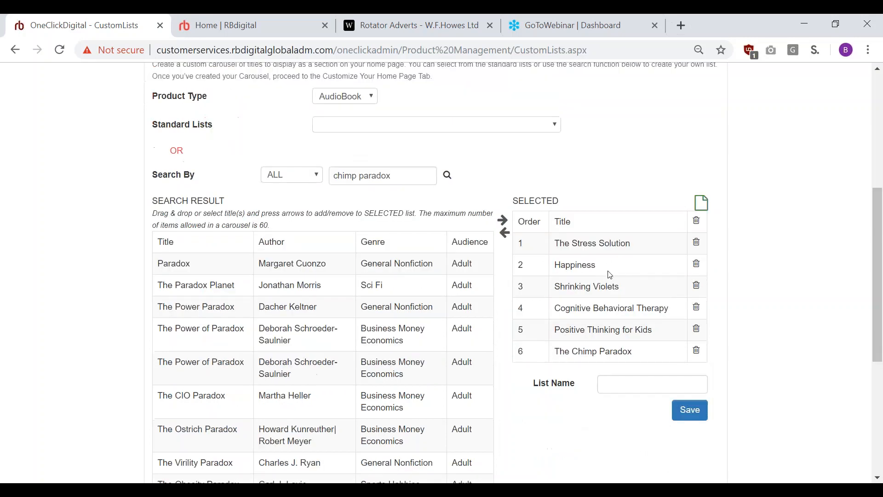
- Name the custom list "Mindfulness audiobooks" and save it
click(621, 389)
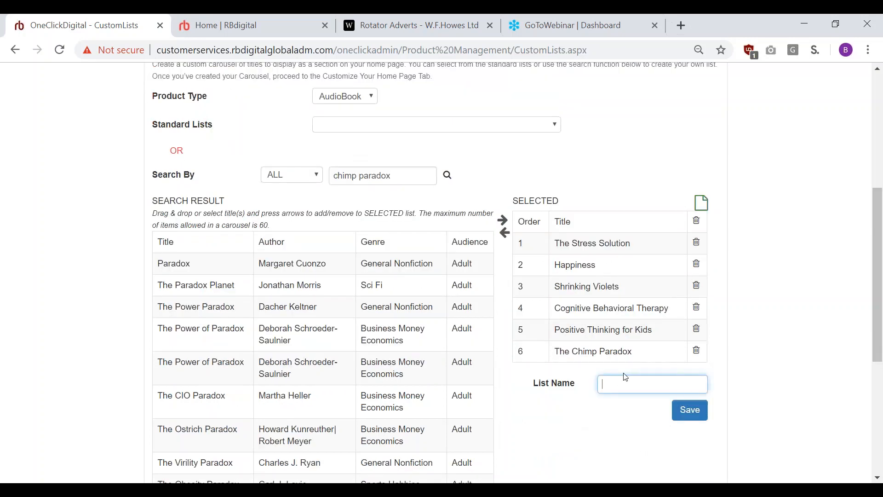
text(Mindfulness audiobooks)
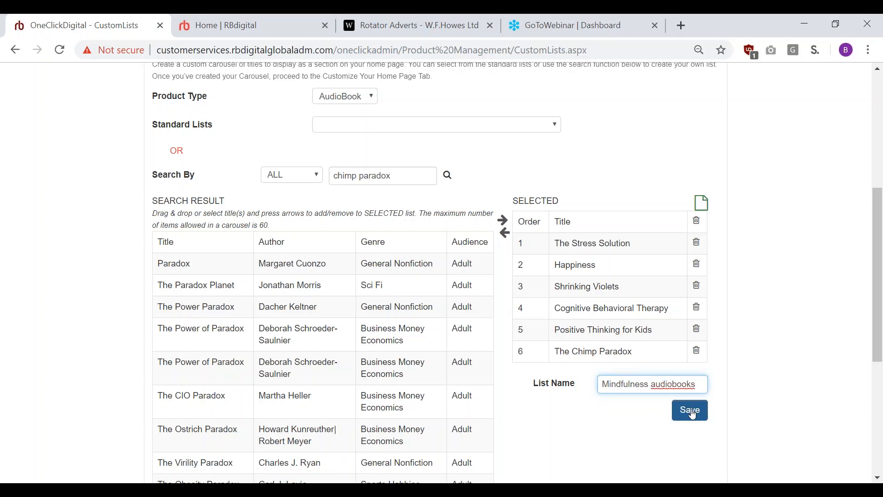
scroll(689, 428, down, 2)
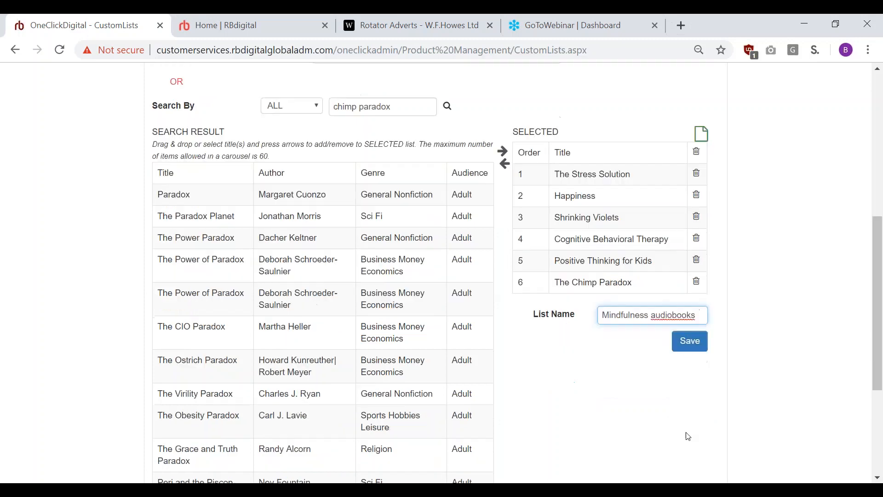
scroll(688, 436, up, 2)
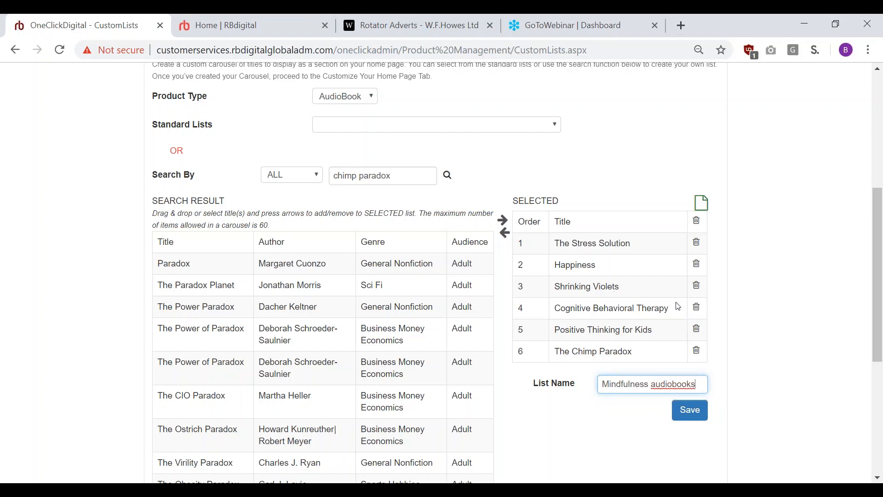
scroll(678, 306, down, 1)
click(688, 346)
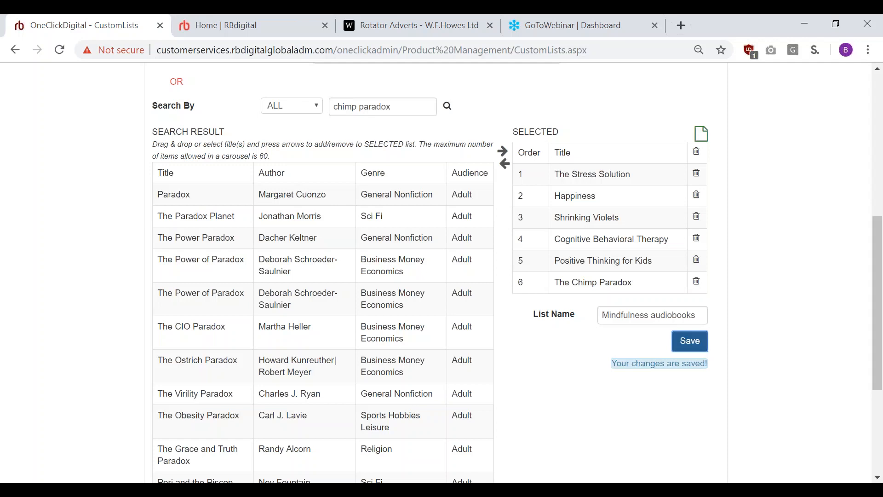
- Add a home page audiobook carousel titled MINDFULNESS AUDIOBOOKS with the Mindfulness audiobooks custom list as its source, and save it
scroll(603, 196, down, 4)
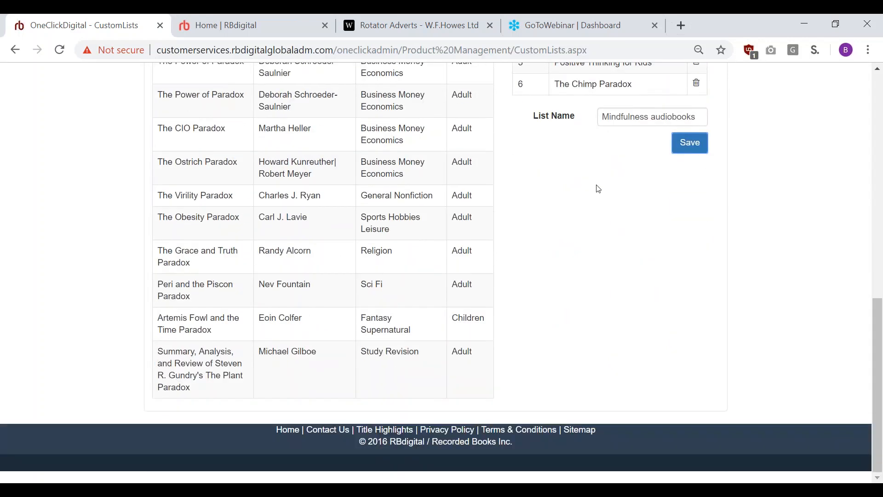
scroll(597, 188, up, 10)
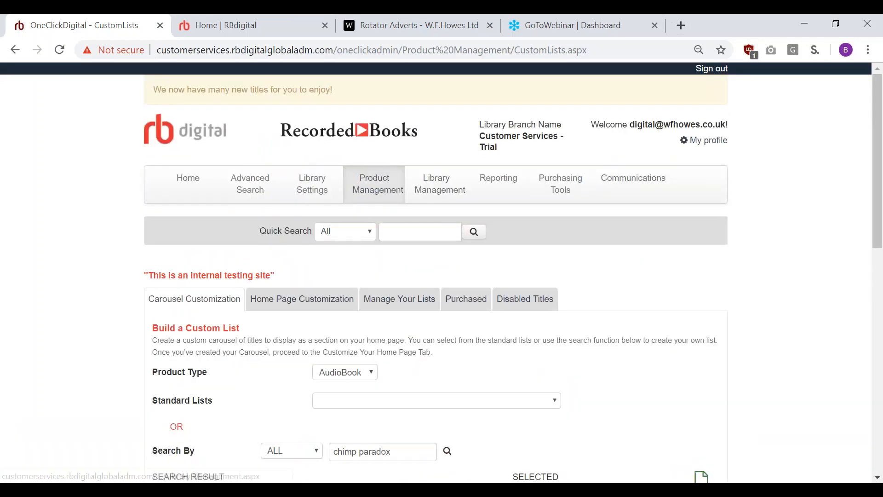
click(325, 304)
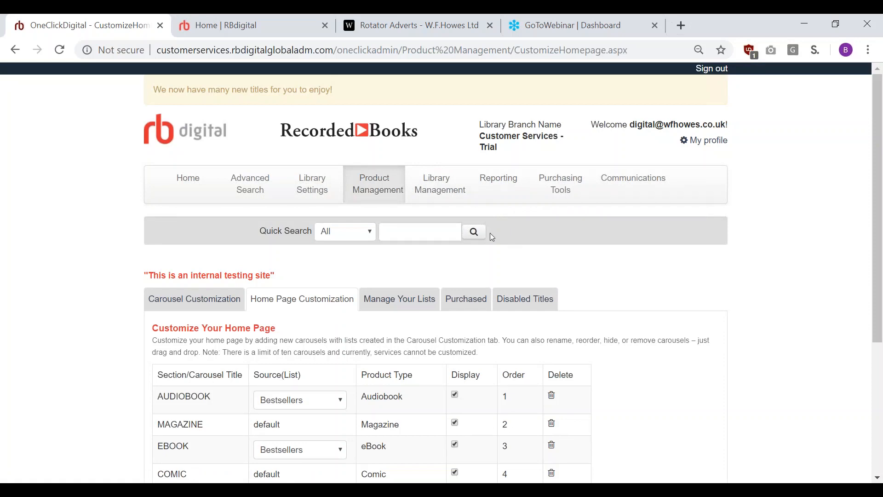
scroll(481, 223, down, 4)
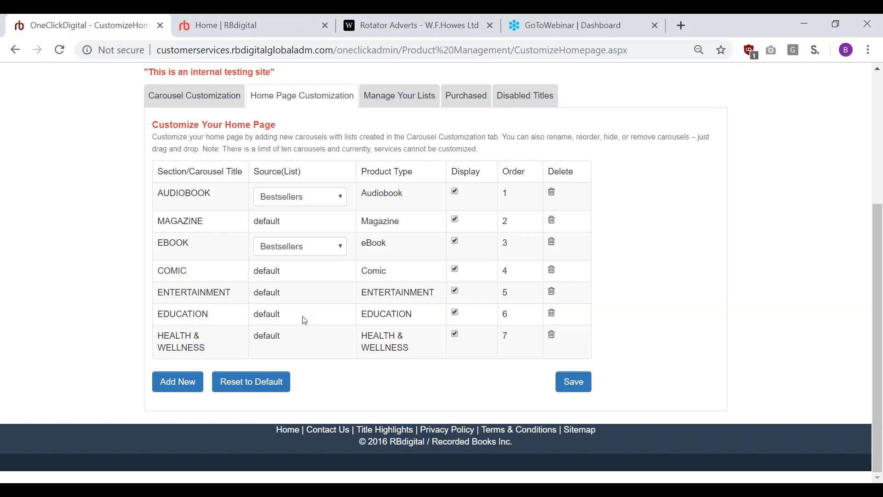
click(175, 388)
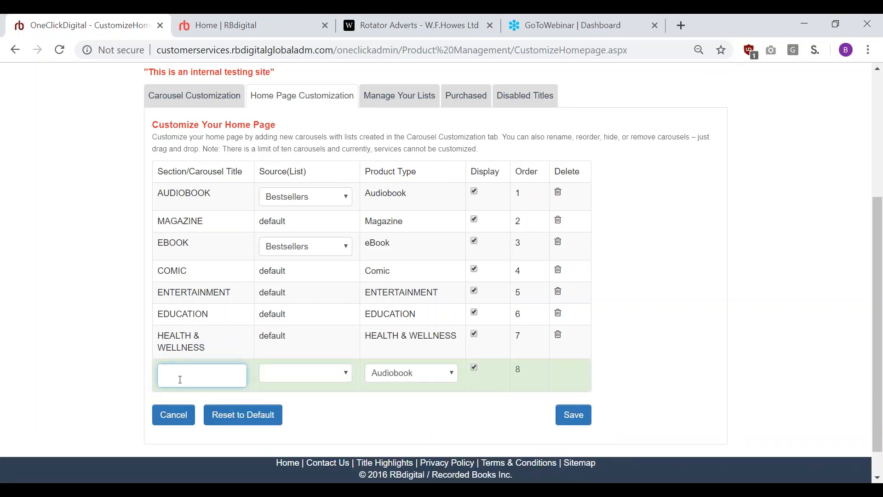
text(MIND)
text(FULNESS A)
text(UDIOBOOKS)
click(350, 376)
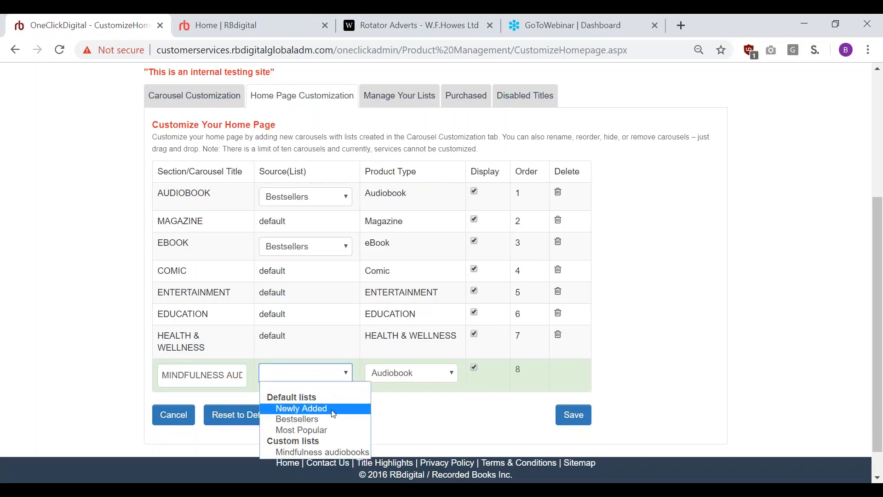
click(332, 453)
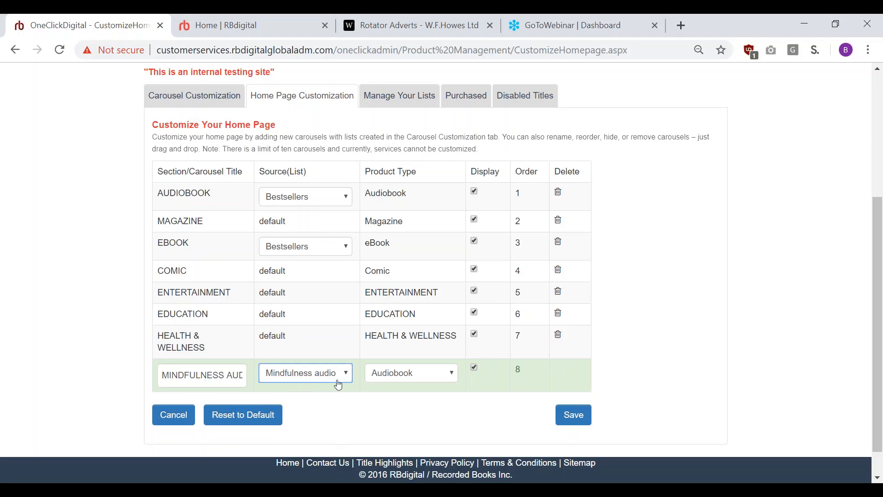
click(573, 415)
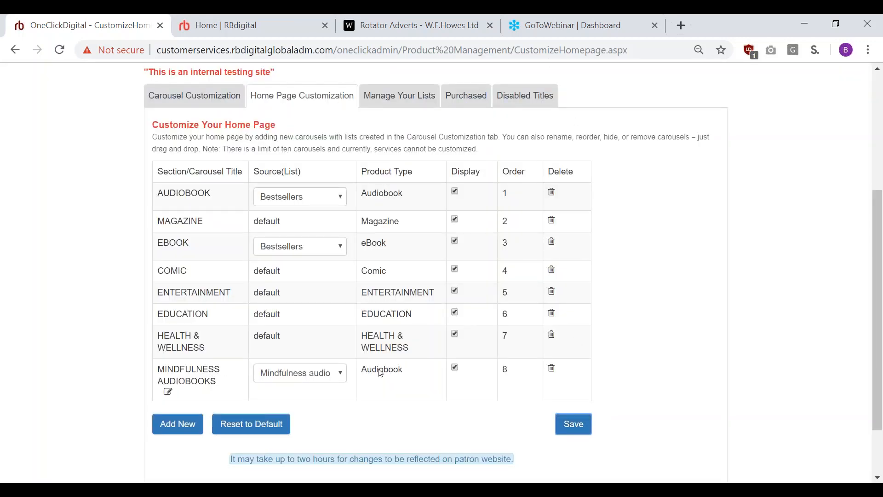
- Move the MINDFULNESS AUDIOBOOKS carousel to first place in the home page order and save the change
drag(528, 386, 453, 199)
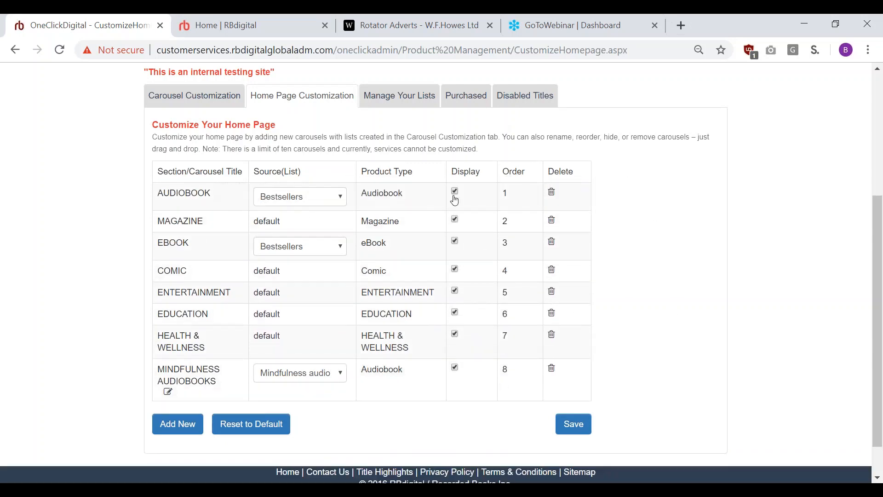
drag(201, 384, 191, 196)
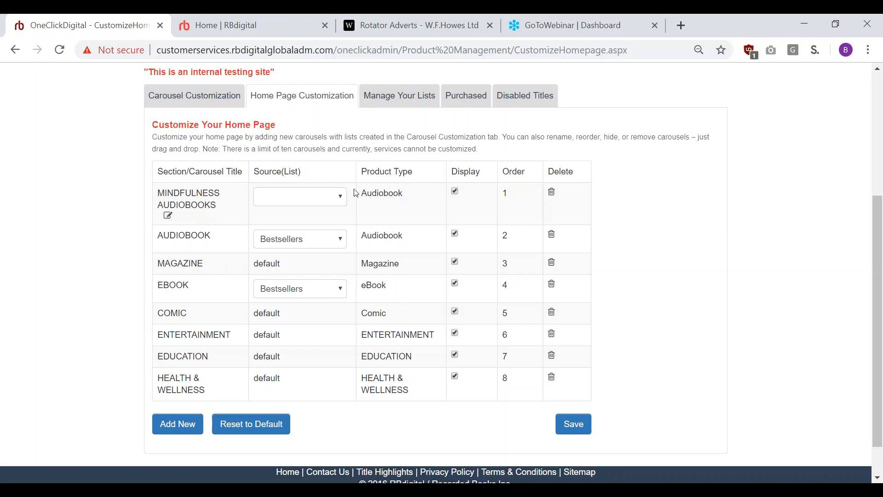
click(580, 430)
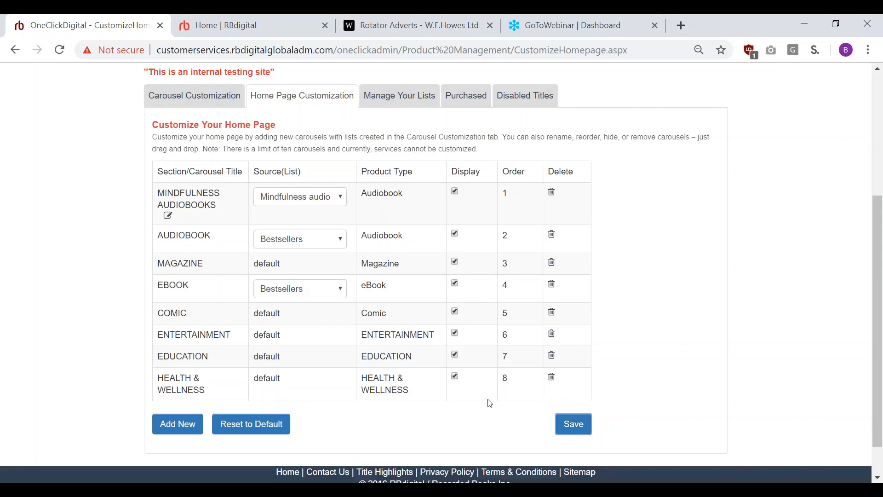
- Reload the library's public RBdigital home page and look over the mindfulness and standard audiobook carousels
click(201, 27)
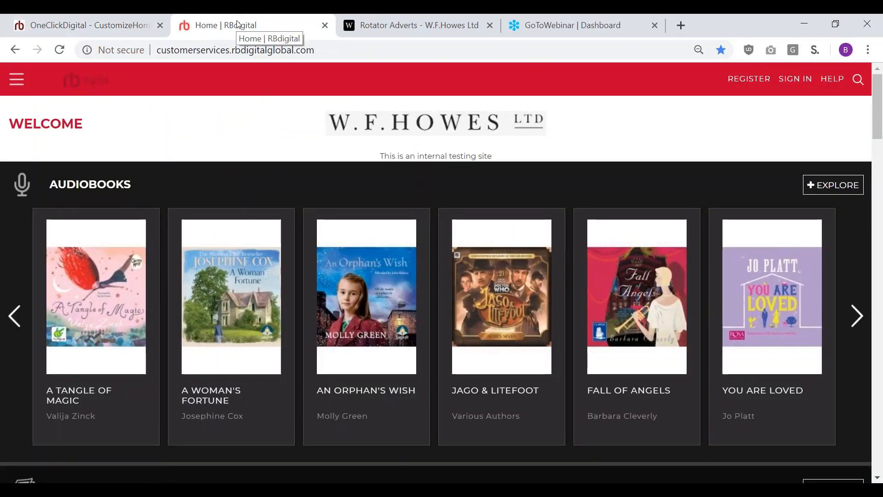
click(60, 50)
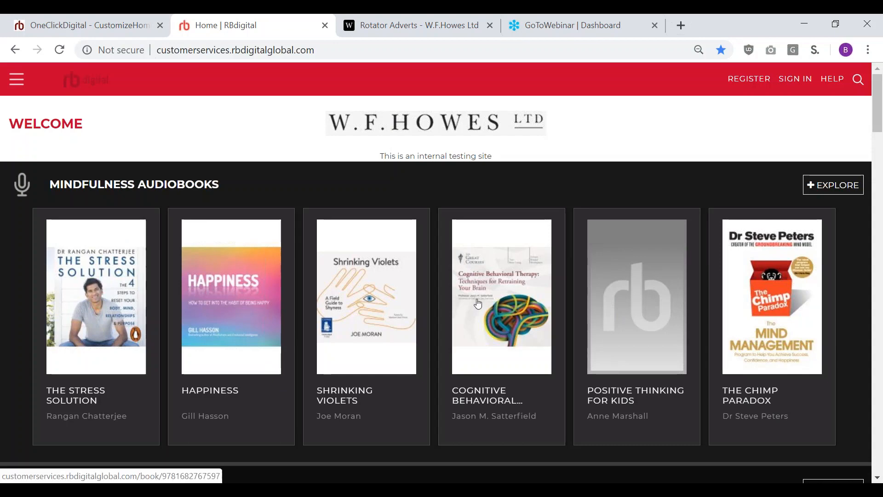
scroll(478, 304, down, 5)
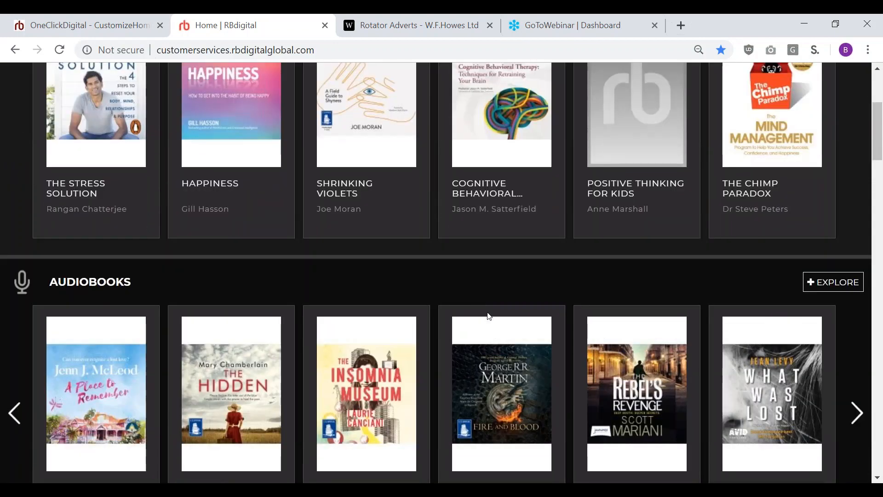
scroll(493, 318, up, 5)
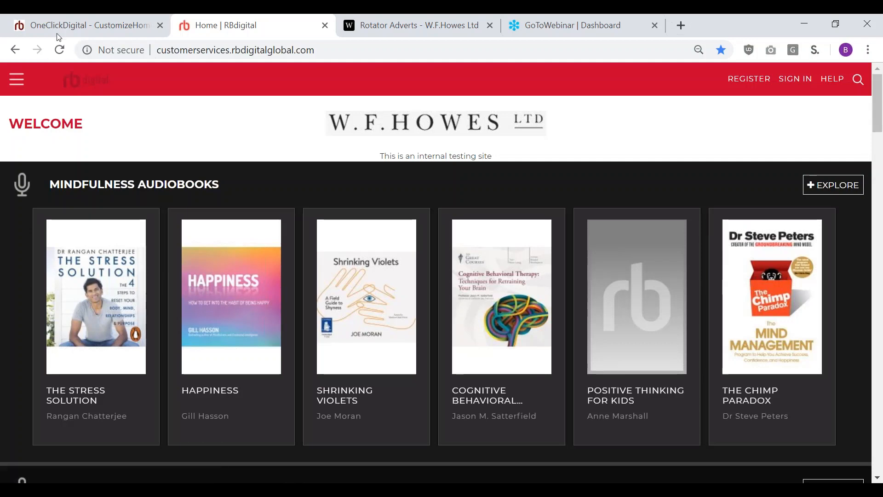
- Back in the admin site, open the Mindfulness audiobooks custom list for editing, review its titles, and delete the whole list
click(82, 28)
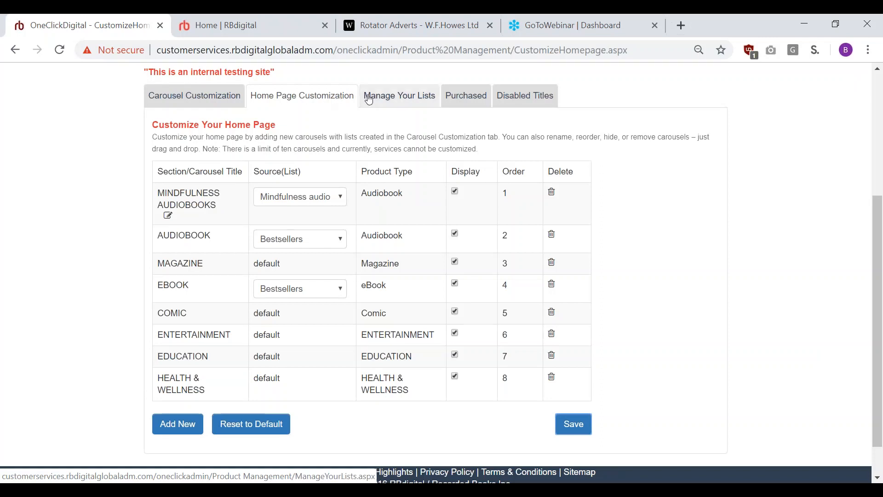
click(402, 99)
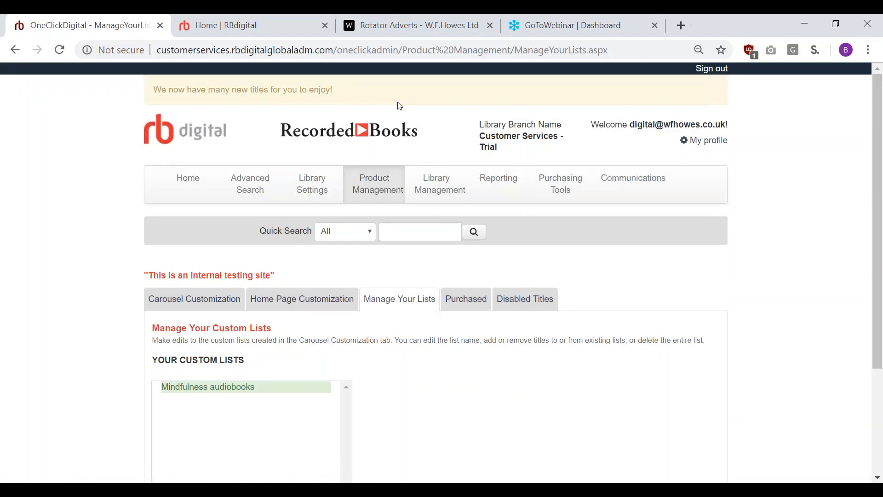
scroll(373, 334, down, 3)
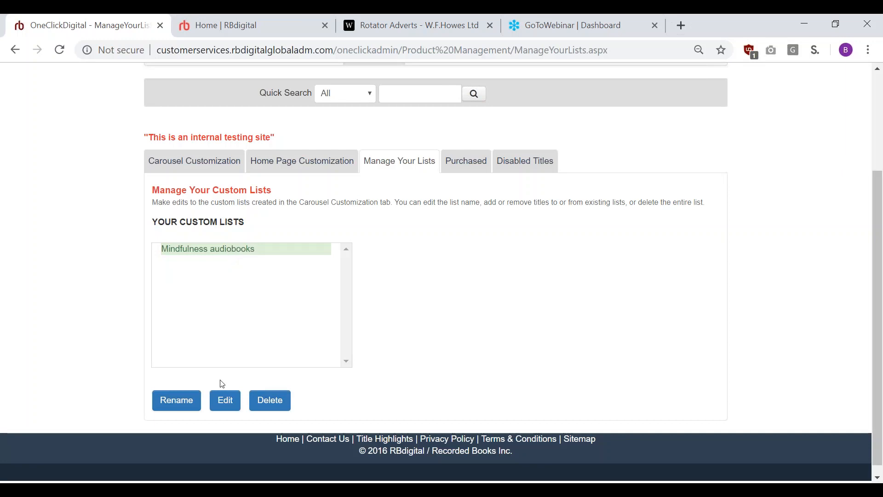
click(225, 400)
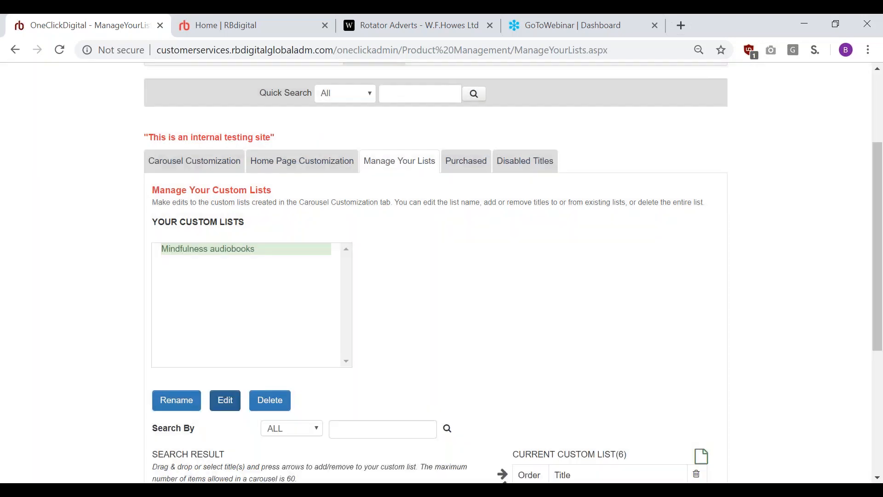
scroll(423, 325, down, 5)
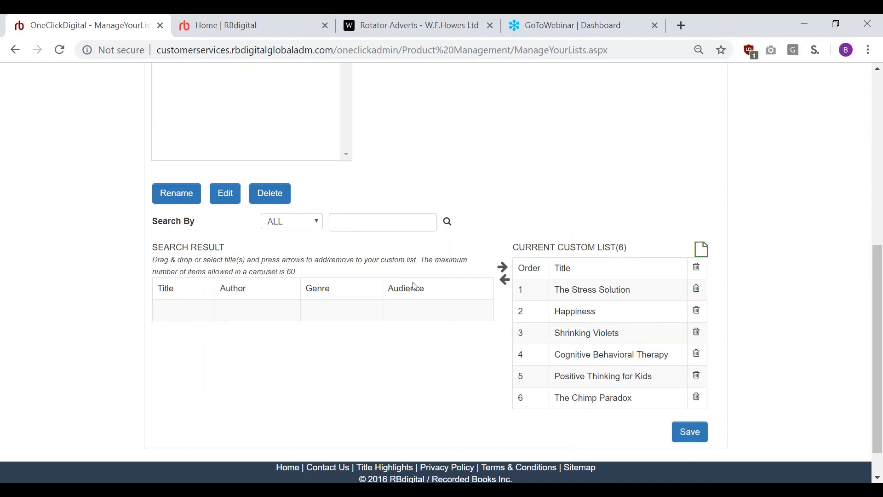
scroll(414, 286, up, 5)
scroll(385, 249, down, 2)
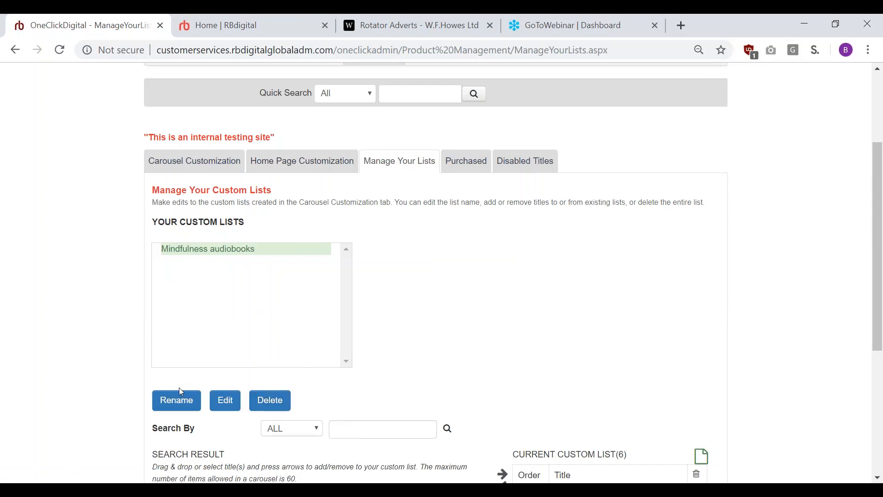
click(273, 407)
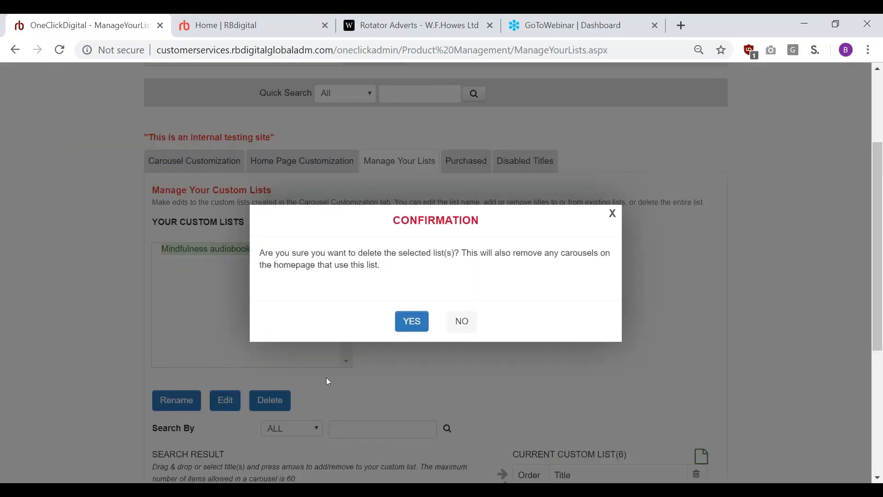
click(417, 322)
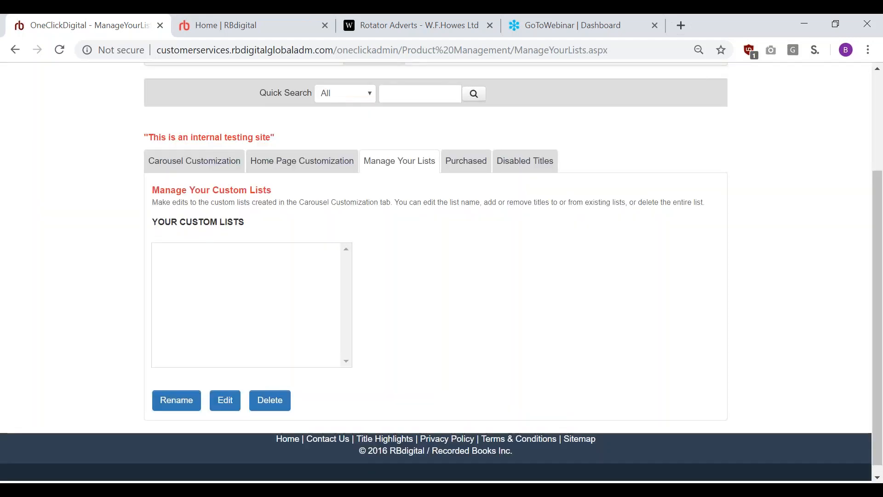
- Delete the MINDFULNESS AUDIOBOOKS carousel from the home page customization and save the changes
click(328, 167)
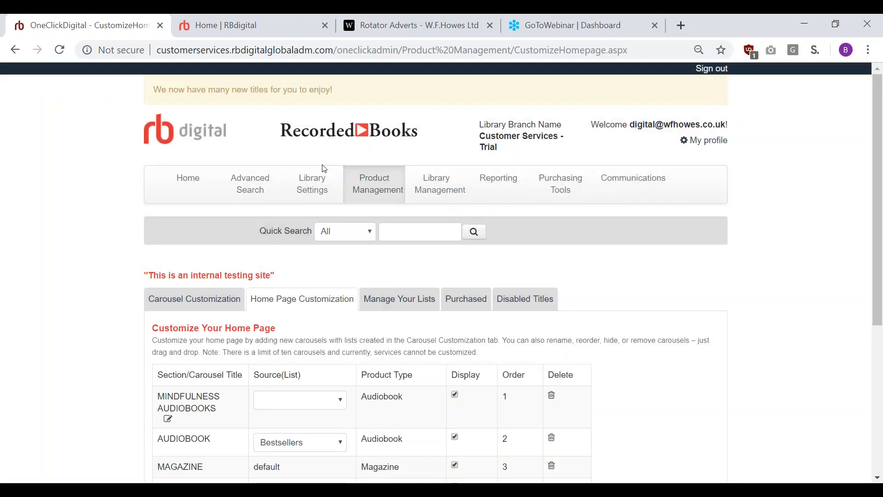
scroll(401, 358, down, 4)
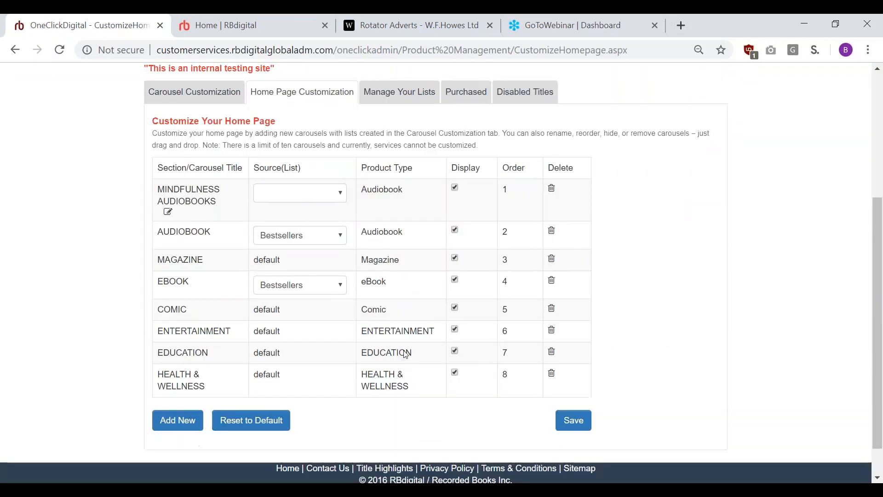
click(552, 189)
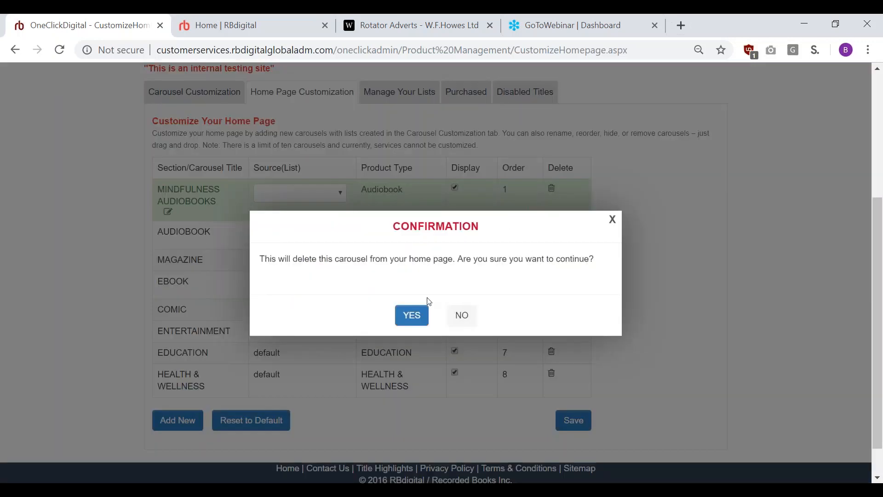
click(410, 320)
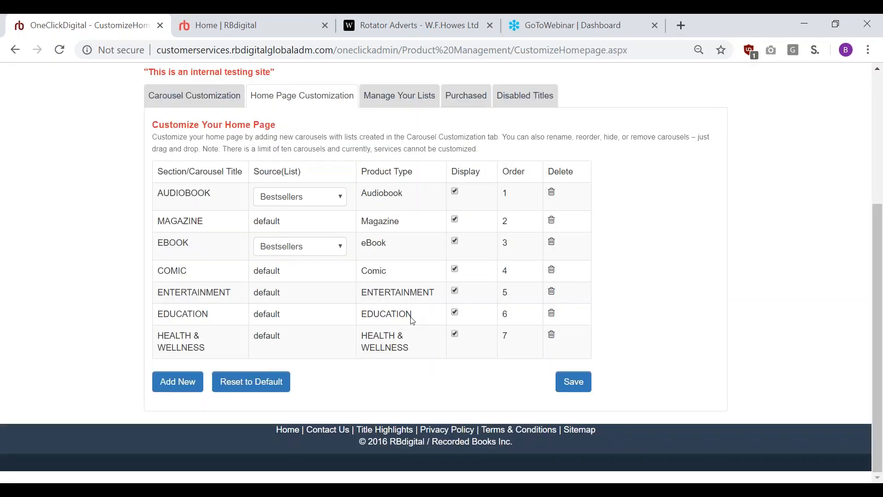
click(574, 386)
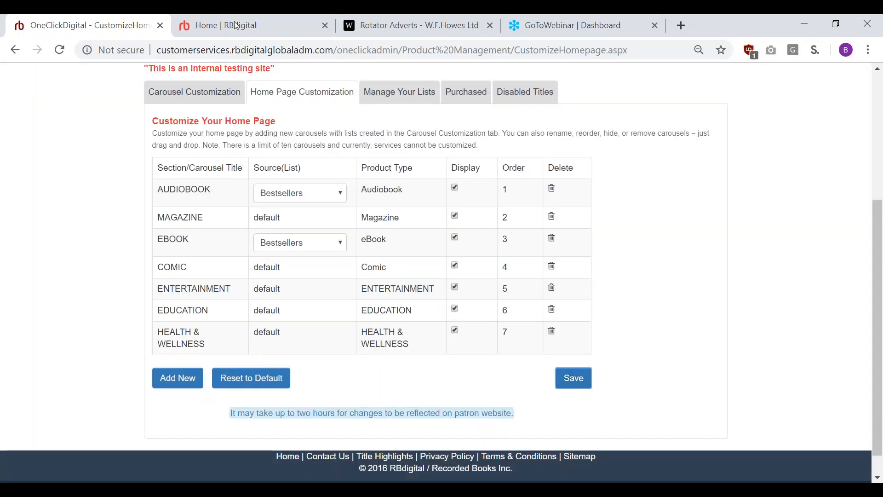
- Reload the public RBdigital home page to check which carousel comes first
click(197, 27)
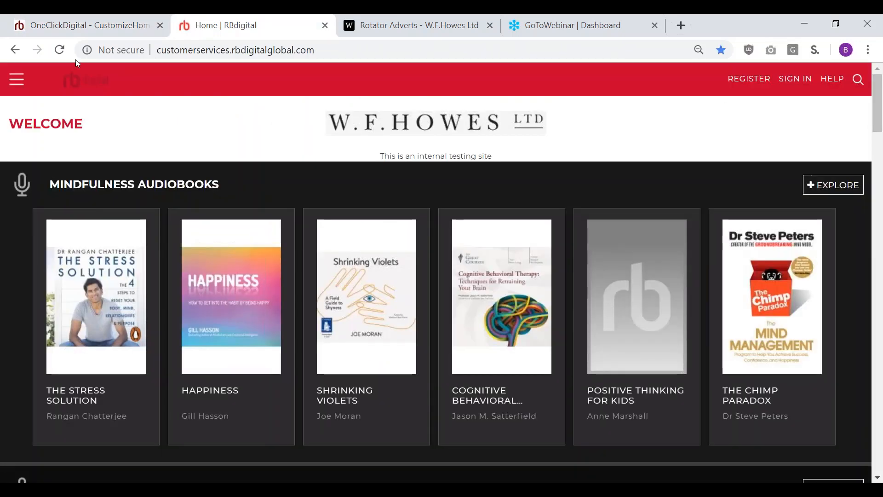
click(59, 51)
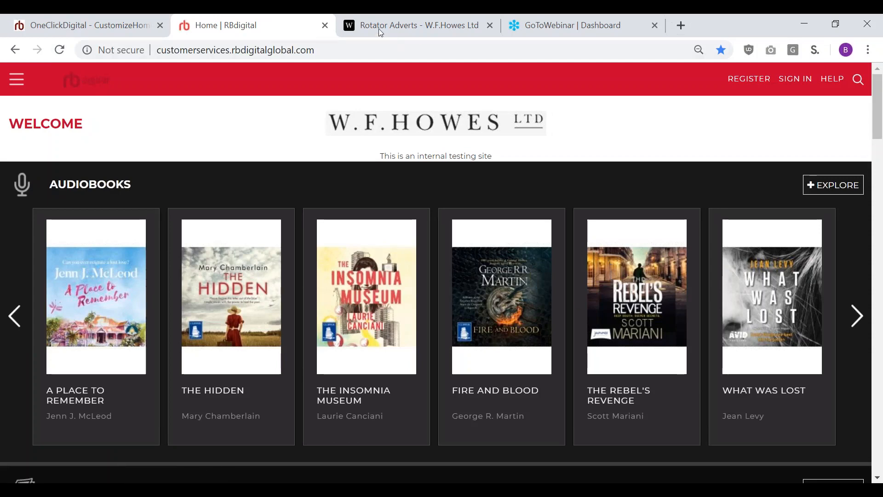
- In the admin site, open the custom list builder, set the product type to eBook, and look over the available standard lists
click(111, 23)
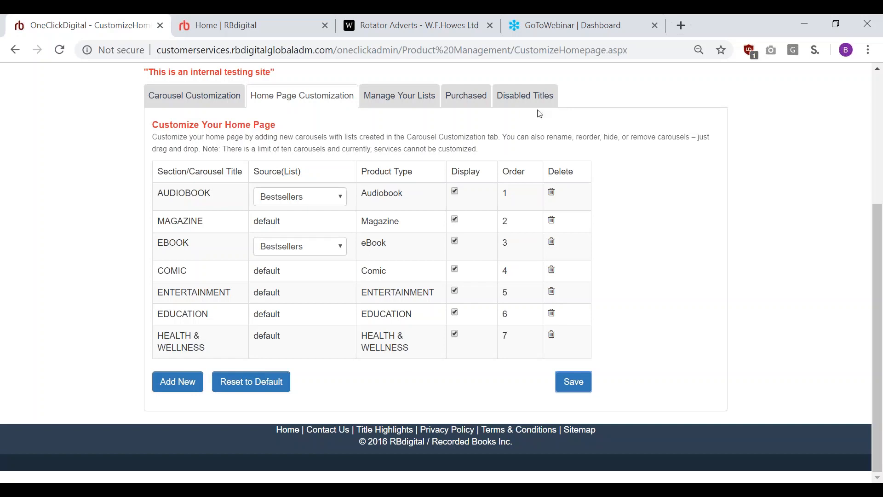
click(198, 97)
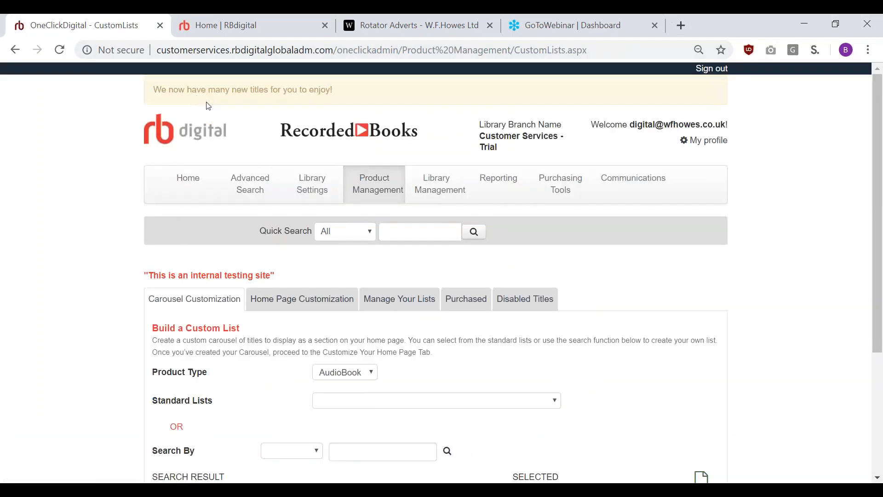
click(369, 372)
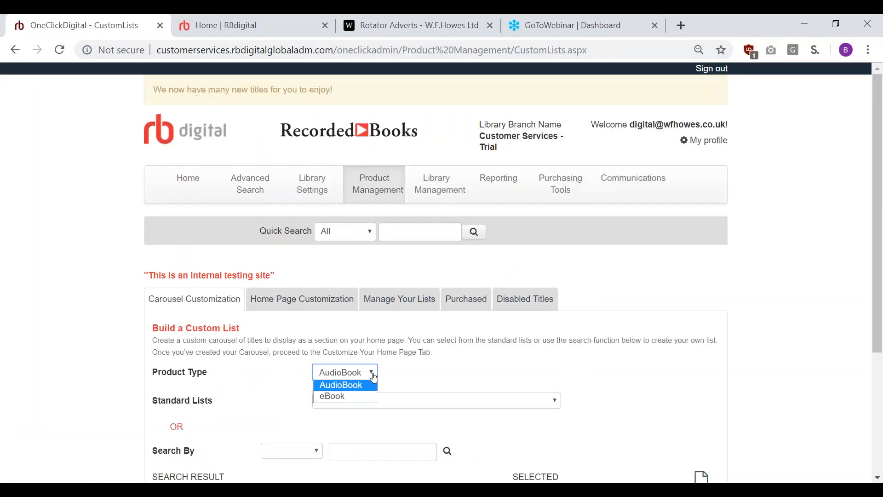
click(359, 398)
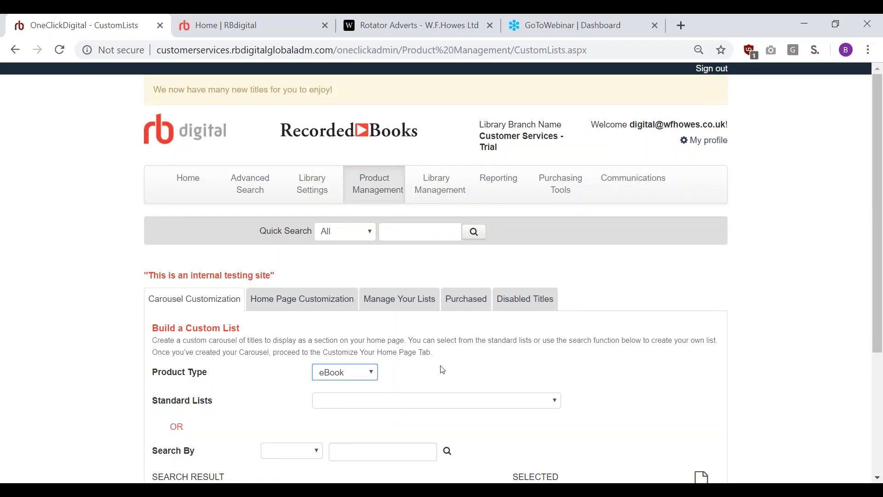
scroll(442, 369, down, 4)
click(507, 229)
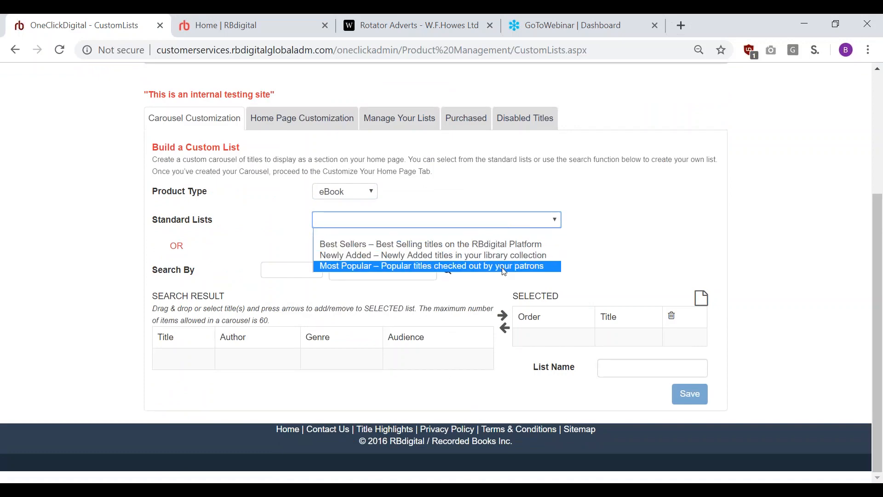
click(263, 242)
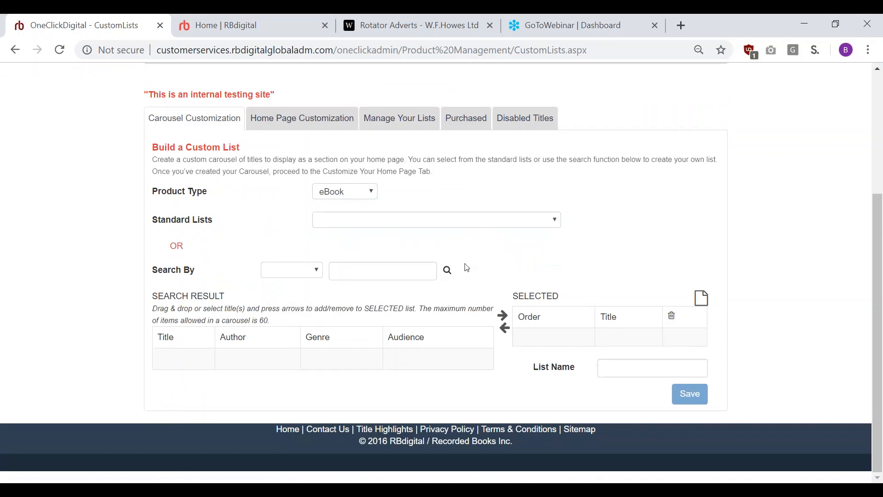
scroll(411, 297, up, 4)
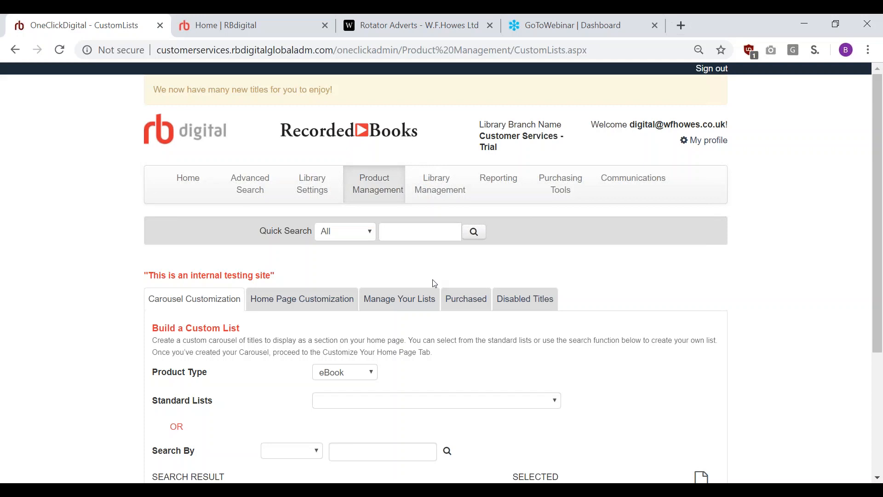
- Return to the home page customization in product management and review the table of carousels
click(439, 186)
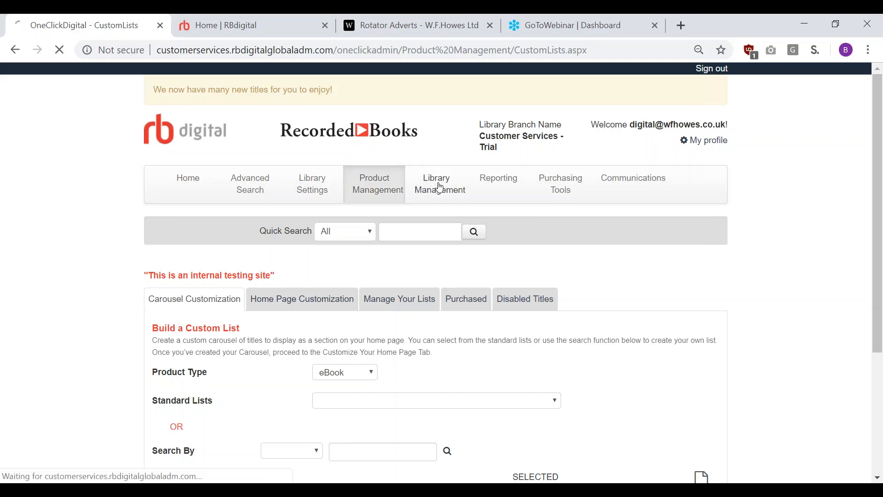
click(378, 183)
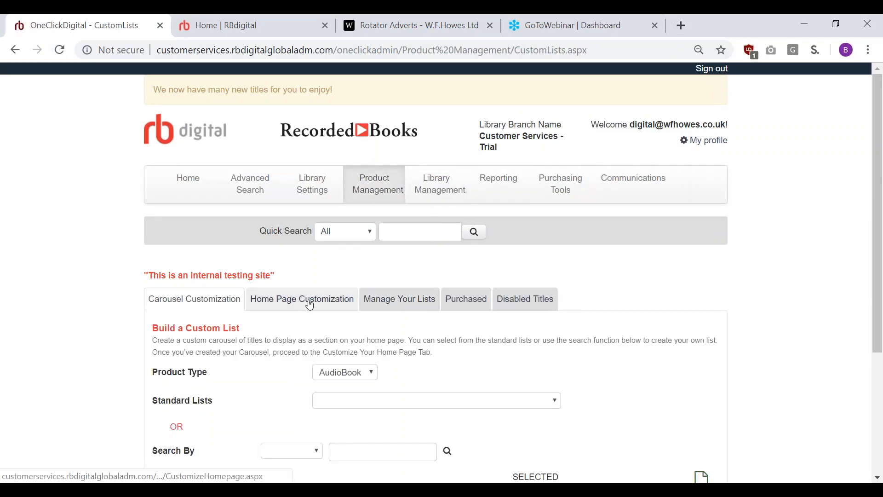
click(295, 299)
scroll(420, 370, down, 4)
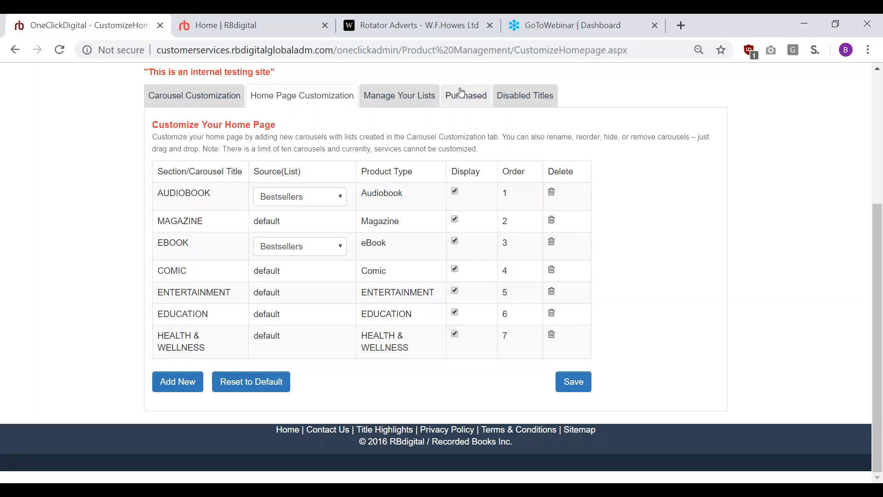
scroll(414, 95, up, 4)
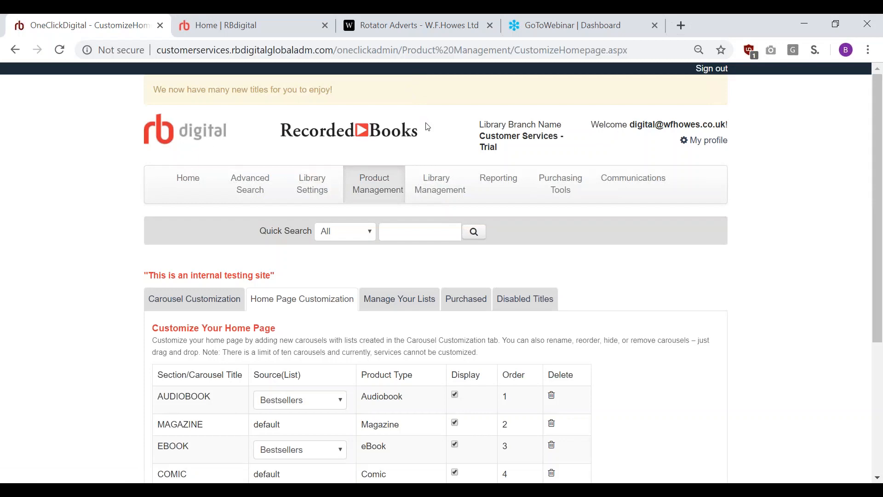
- Look through the public RBdigital home page down to its rotator adverts, and view the W.F.Howes page offering the PressReader rotator advert
click(228, 26)
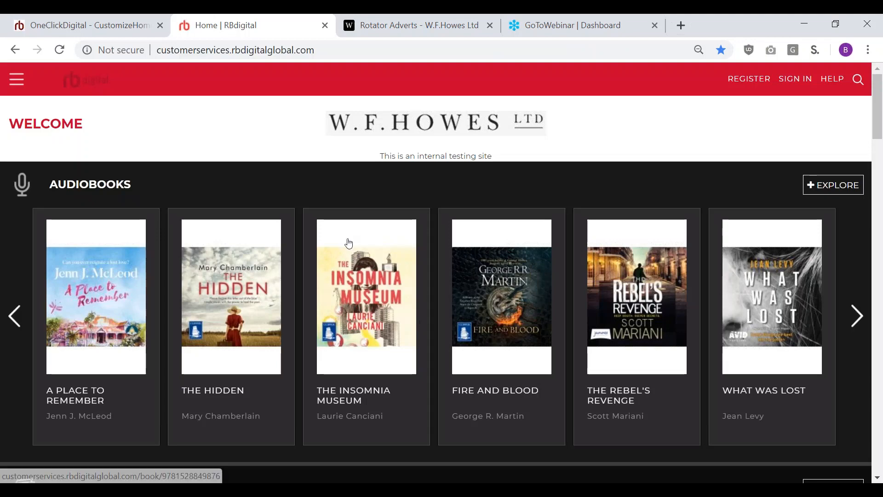
scroll(359, 243, down, 5)
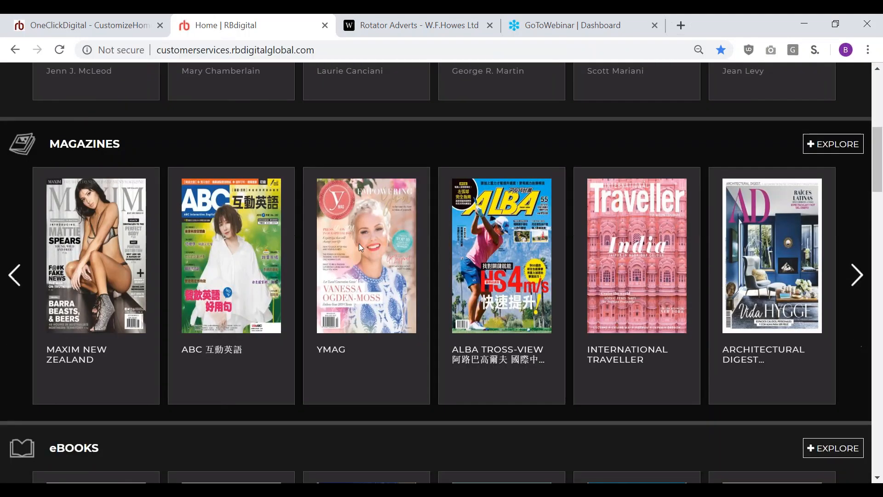
scroll(358, 243, down, 13)
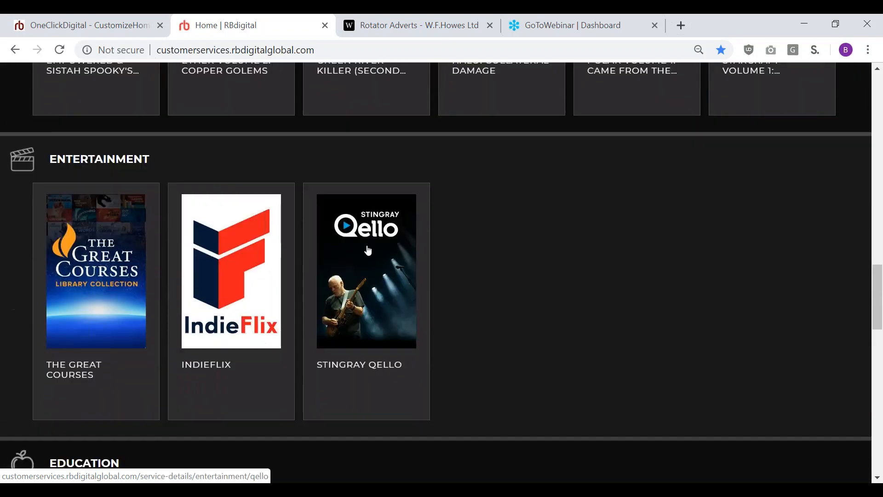
scroll(368, 249, down, 13)
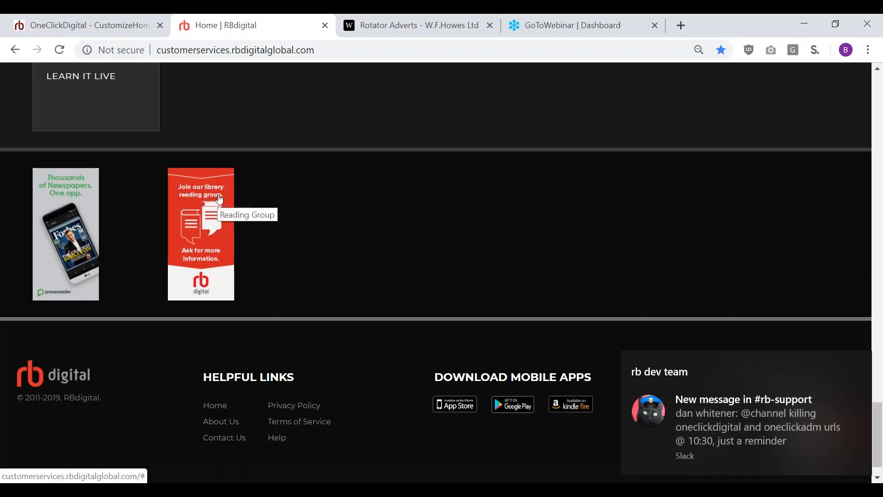
click(360, 30)
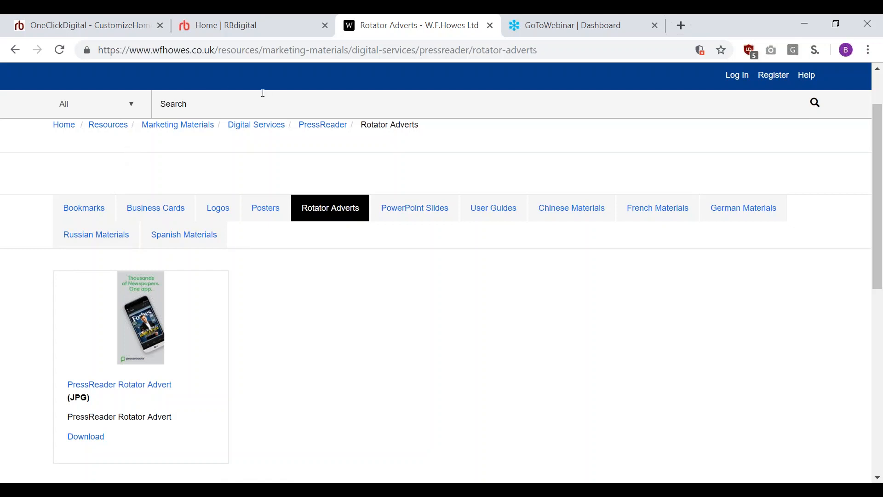
click(207, 28)
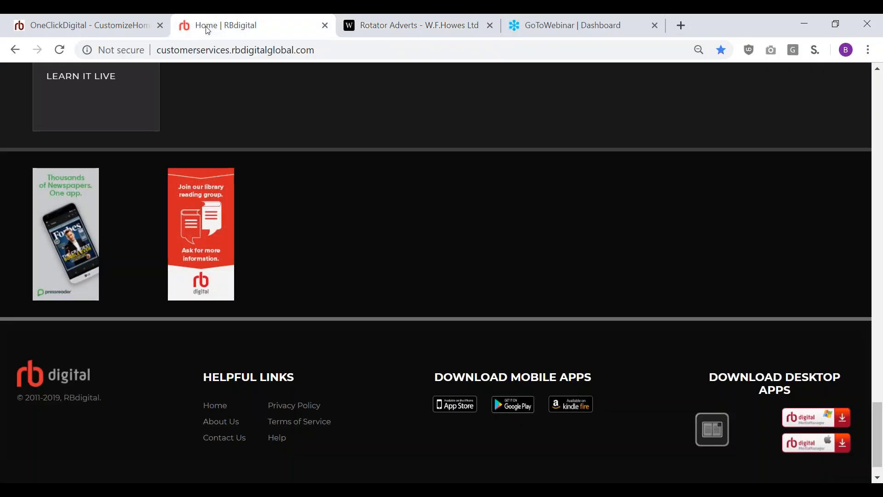
- In the admin site, open the Rotator Ads settings under library management and examine the fields for creating or updating an advertisement
click(62, 25)
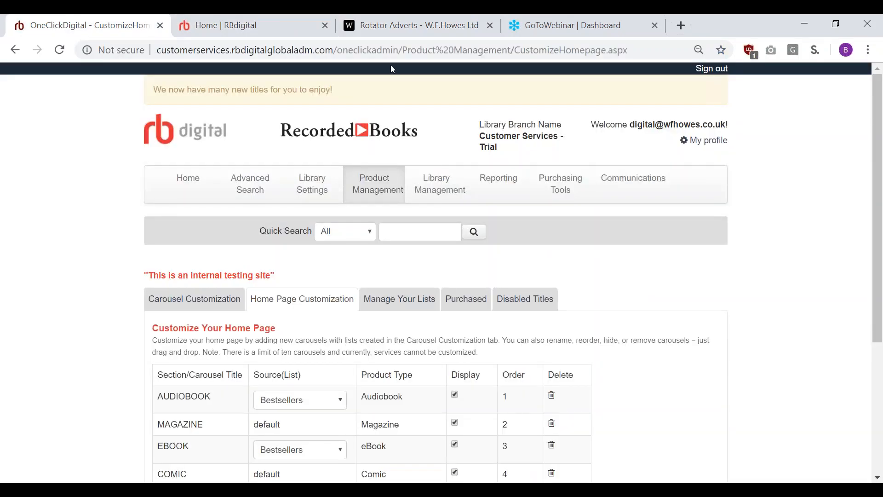
scroll(399, 230, down, 2)
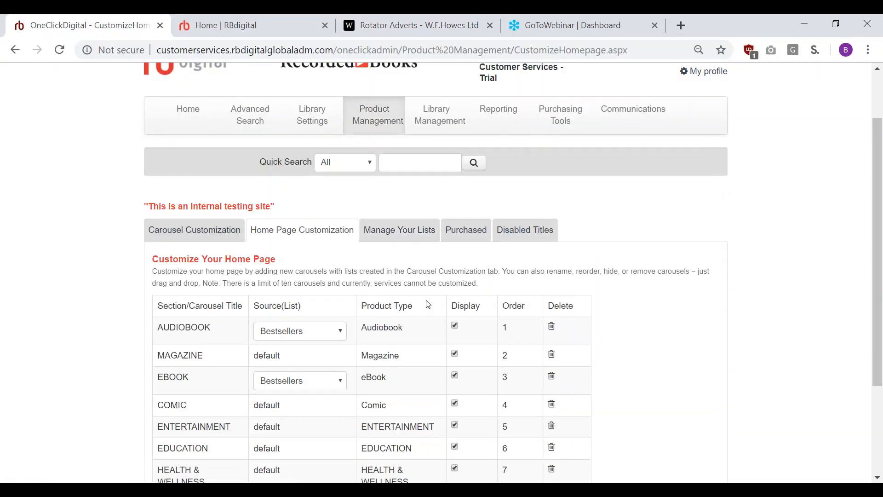
click(435, 120)
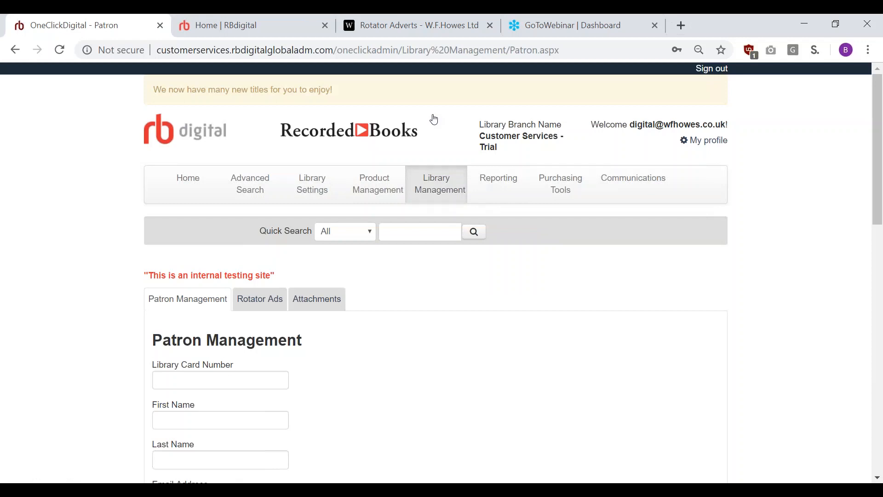
click(255, 305)
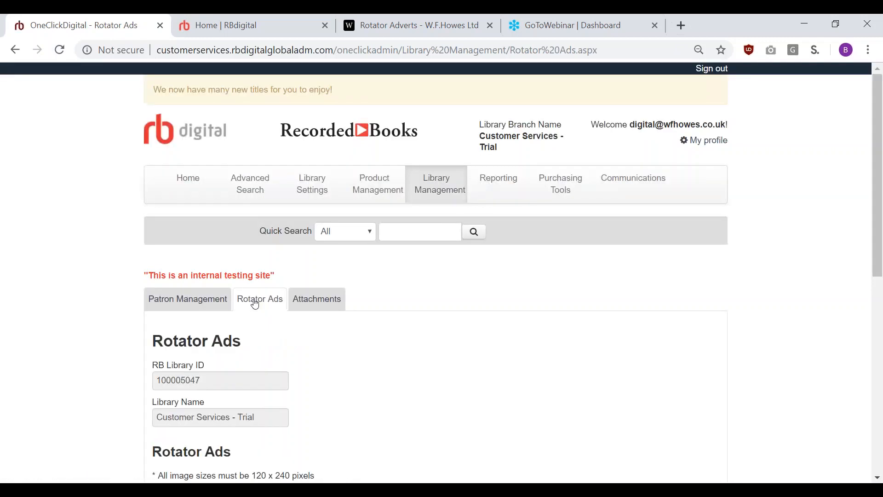
scroll(391, 275, down, 3)
scroll(391, 275, down, 5)
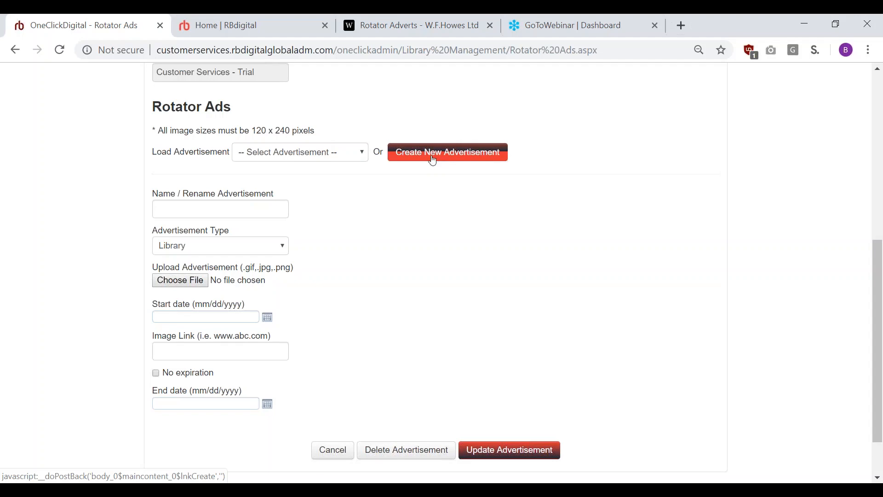
click(222, 209)
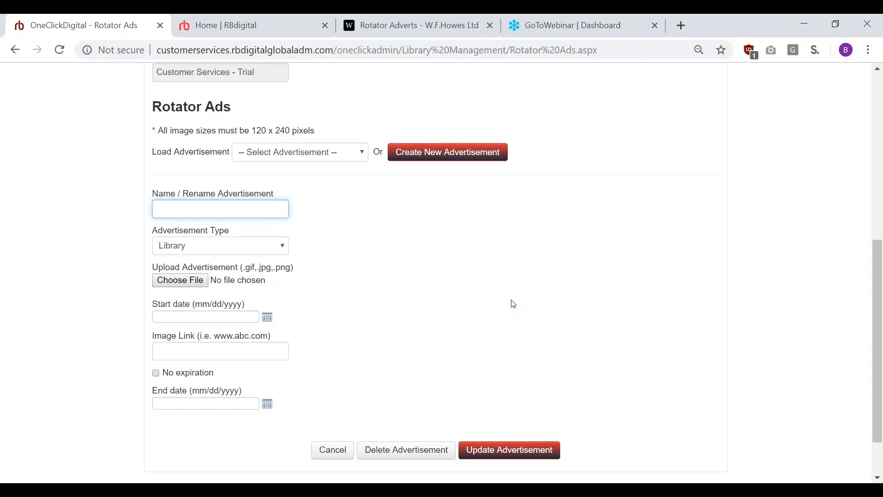
click(500, 313)
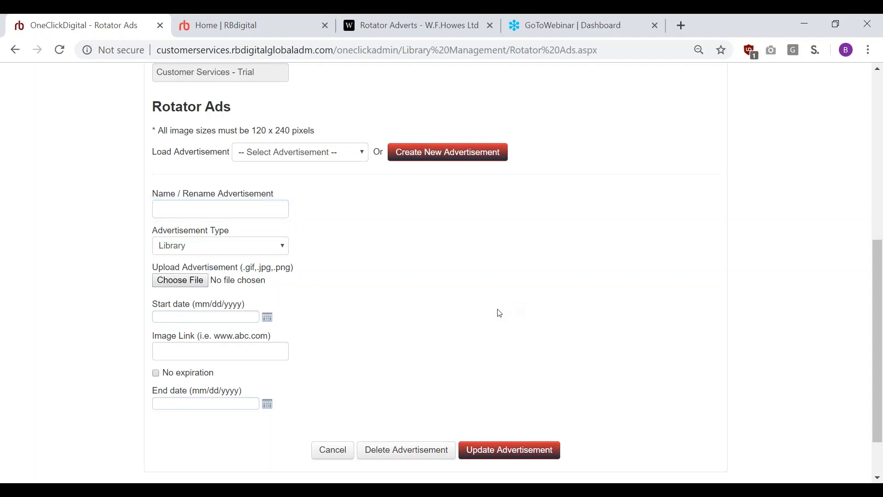